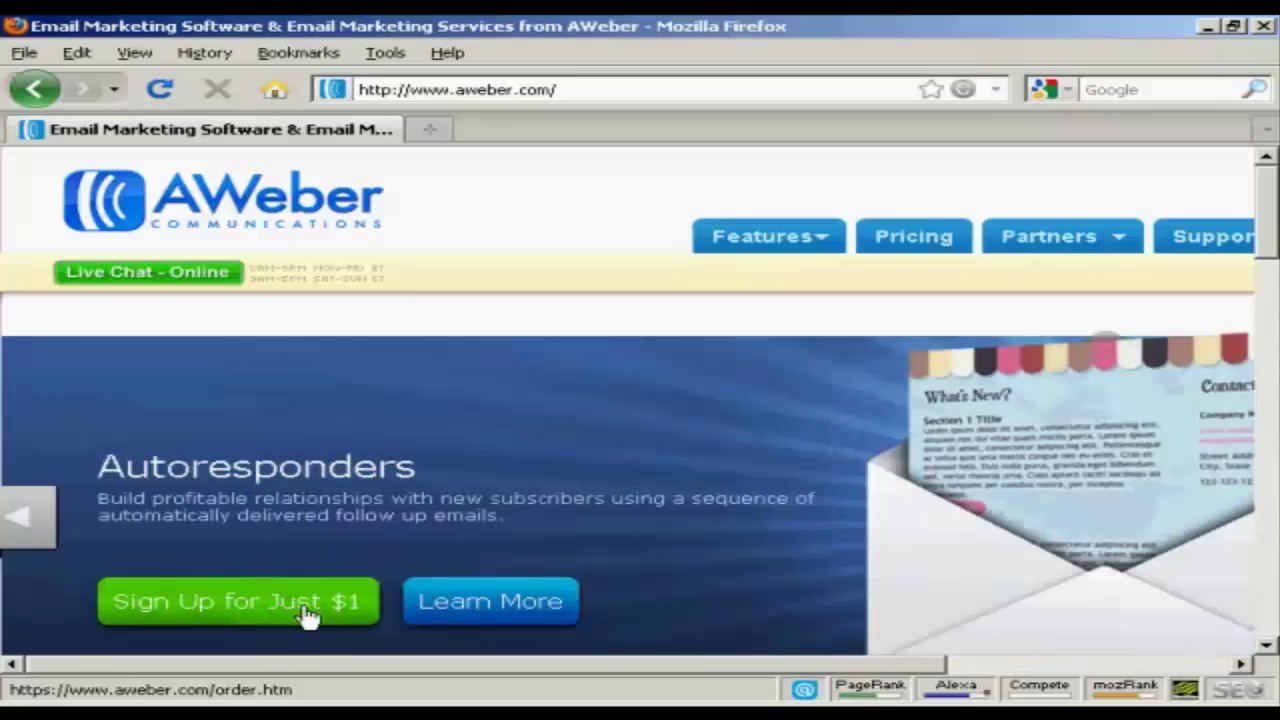
Sign up for the $1 AWeber trial on the Monthly plan, entering account and billing details.
{"action": "left_click", "coordinate": [309, 614]}
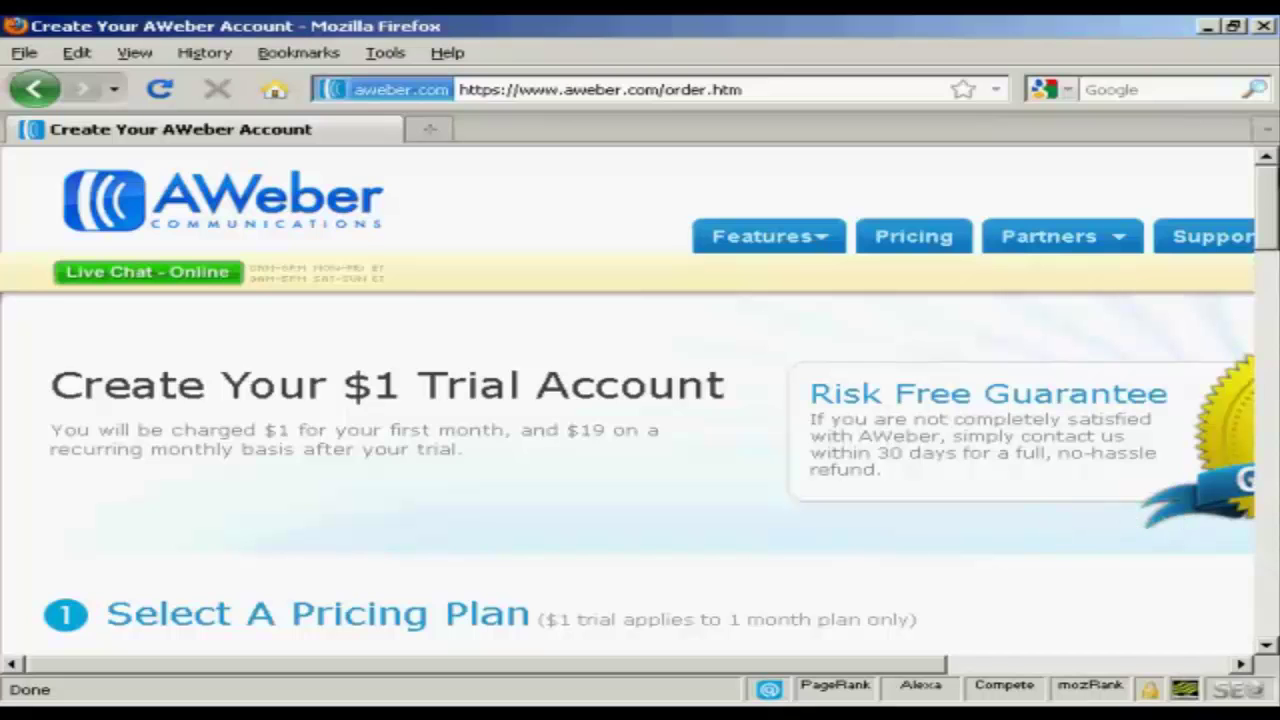
{"action": "left_click_drag", "start_coordinate": [1273, 193], "coordinate": [1273, 255]}
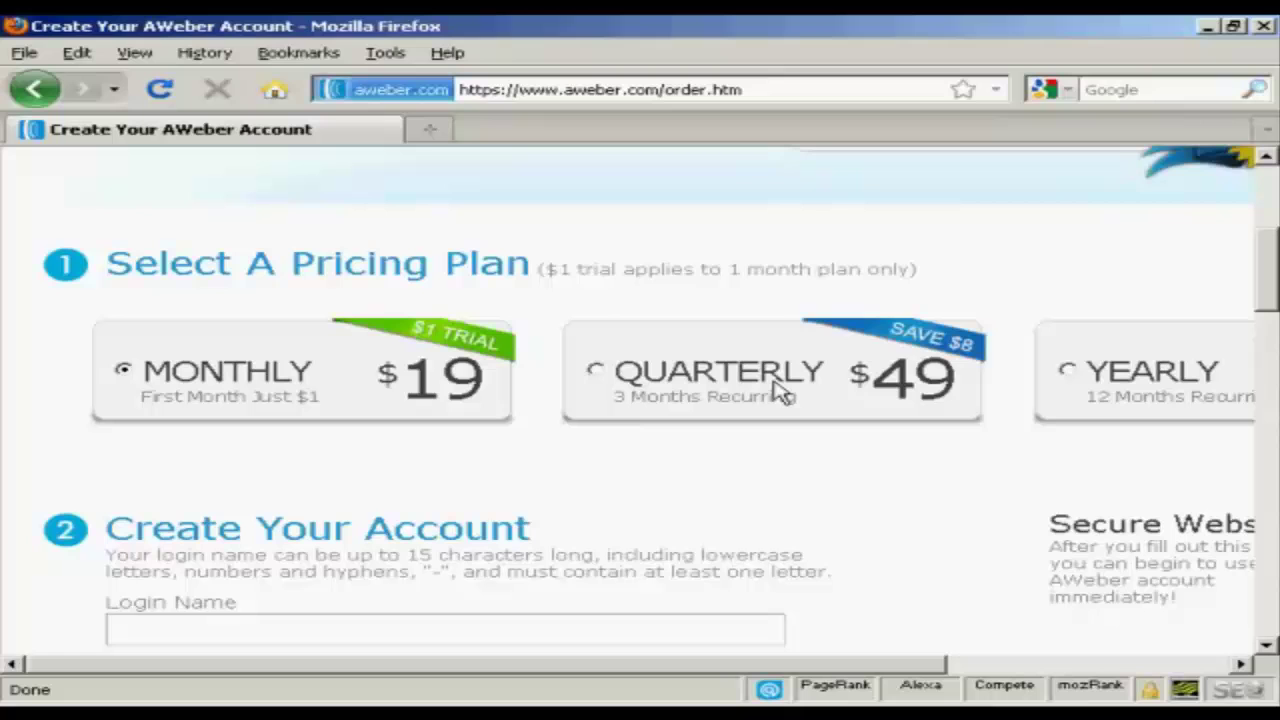
{"action": "left_click_drag", "start_coordinate": [884, 663], "coordinate": [1150, 680]}
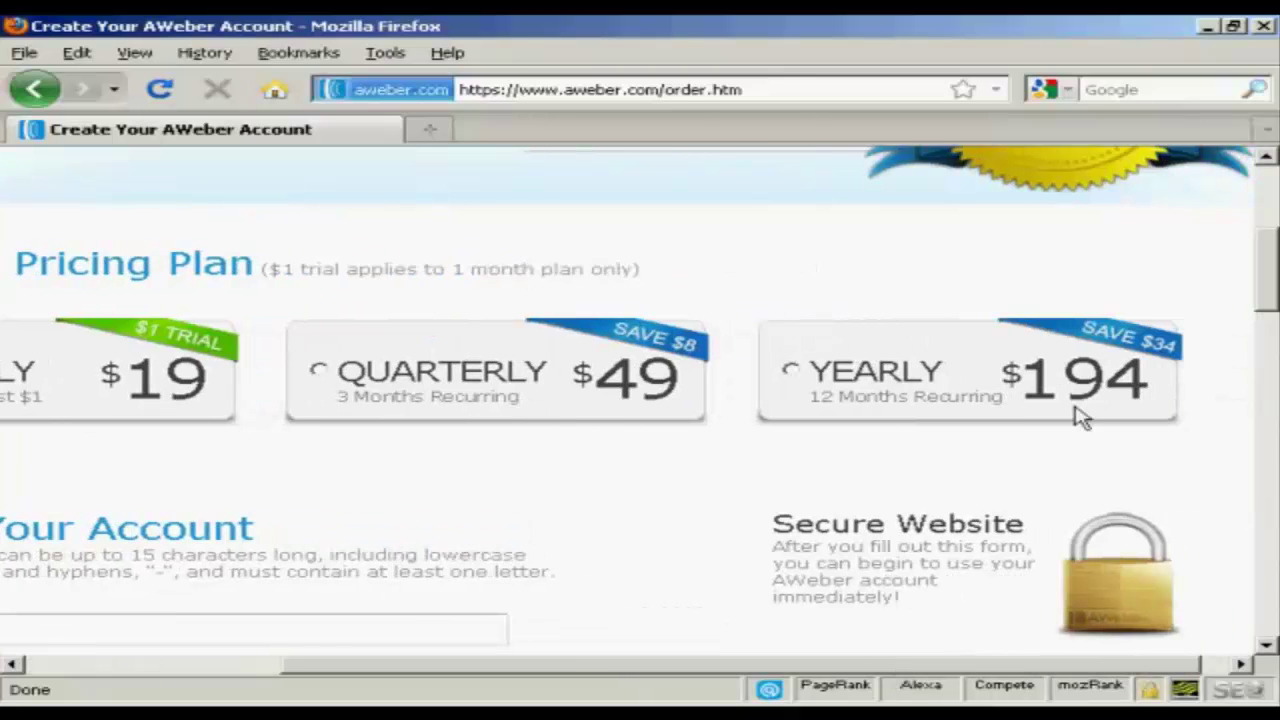
{"action": "left_click_drag", "start_coordinate": [1127, 667], "coordinate": [808, 678]}
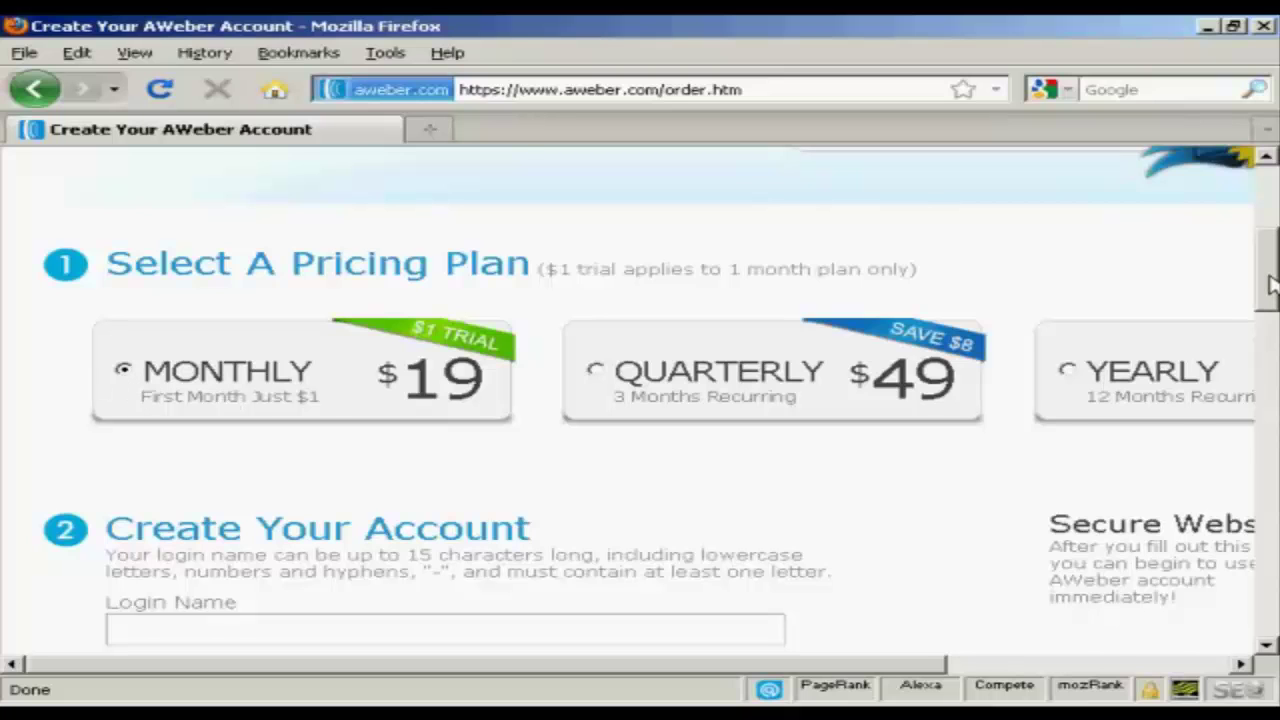
{"action": "left_click_drag", "start_coordinate": [1266, 288], "coordinate": [1266, 335]}
{"action": "scroll", "coordinate": [640, 400], "scroll_direction": "down", "scroll_amount": 3}
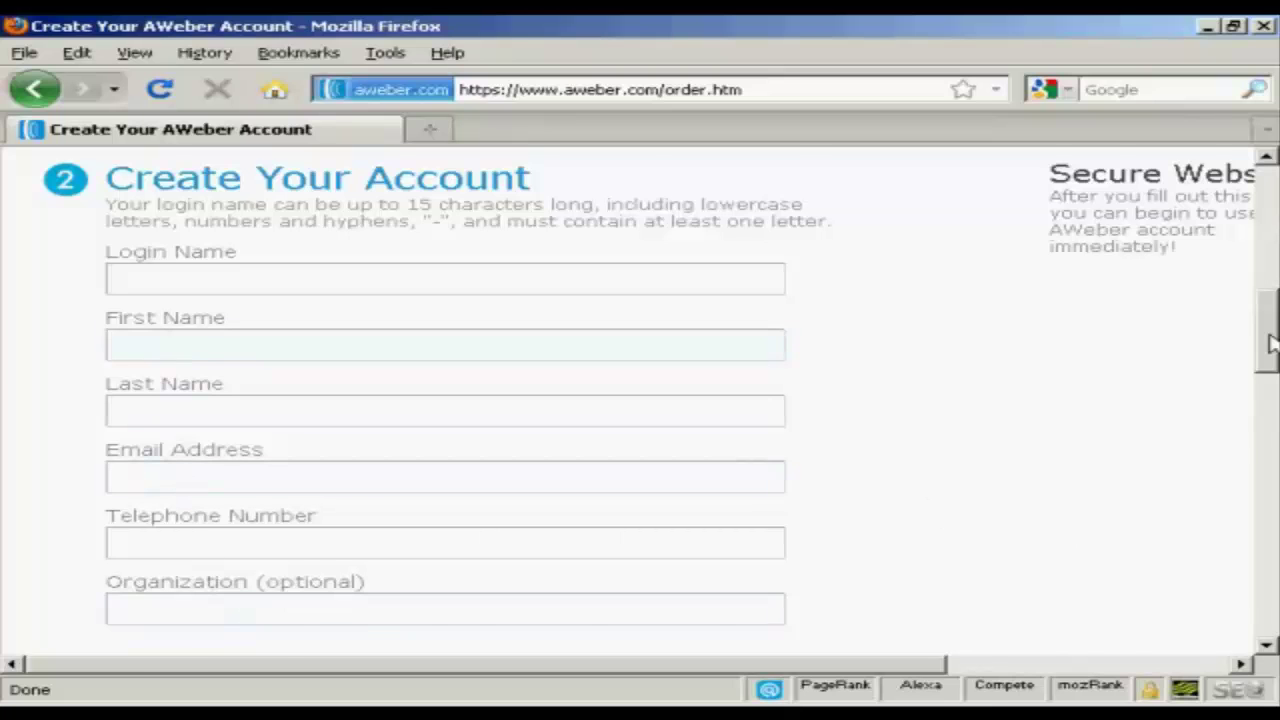
{"action": "left_click_drag", "start_coordinate": [1270, 343], "coordinate": [1272, 458]}
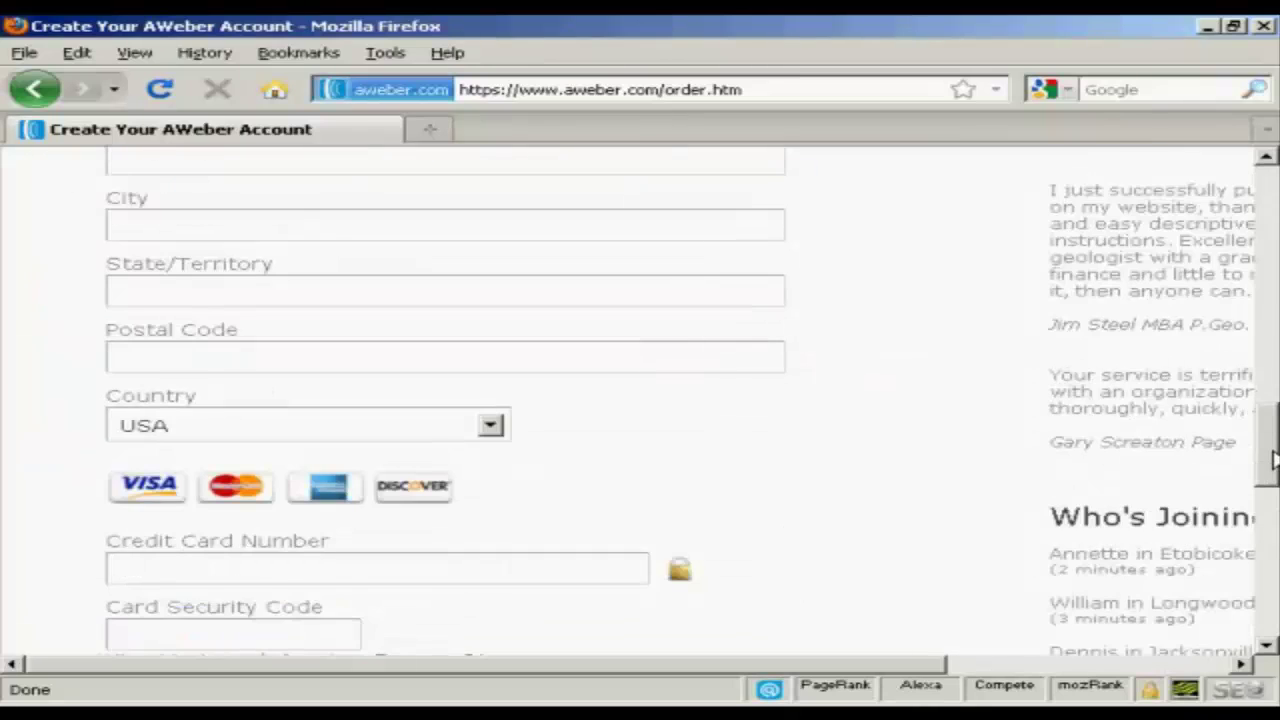
{"action": "left_click_drag", "start_coordinate": [1272, 458], "coordinate": [1272, 587]}
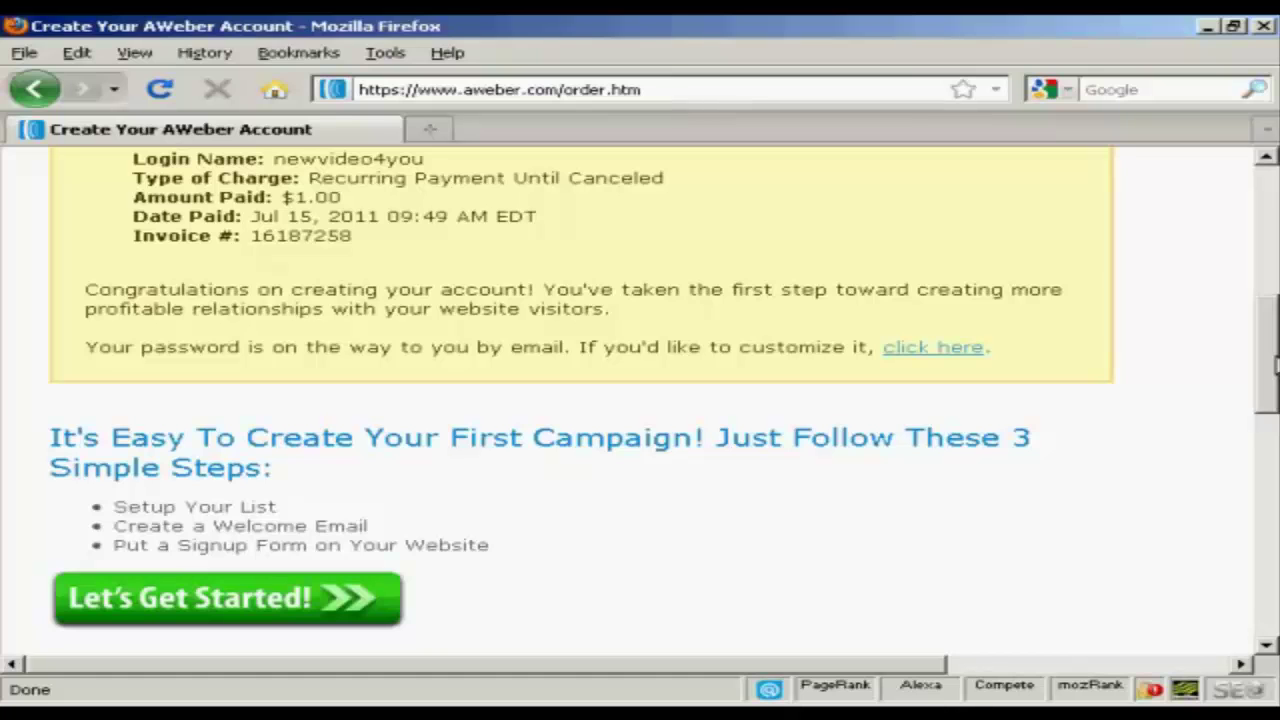
Scroll the trial confirmation page and enter the account via Let's Get Started!
{"action": "left_click_drag", "start_coordinate": [1276, 365], "coordinate": [1276, 451]}
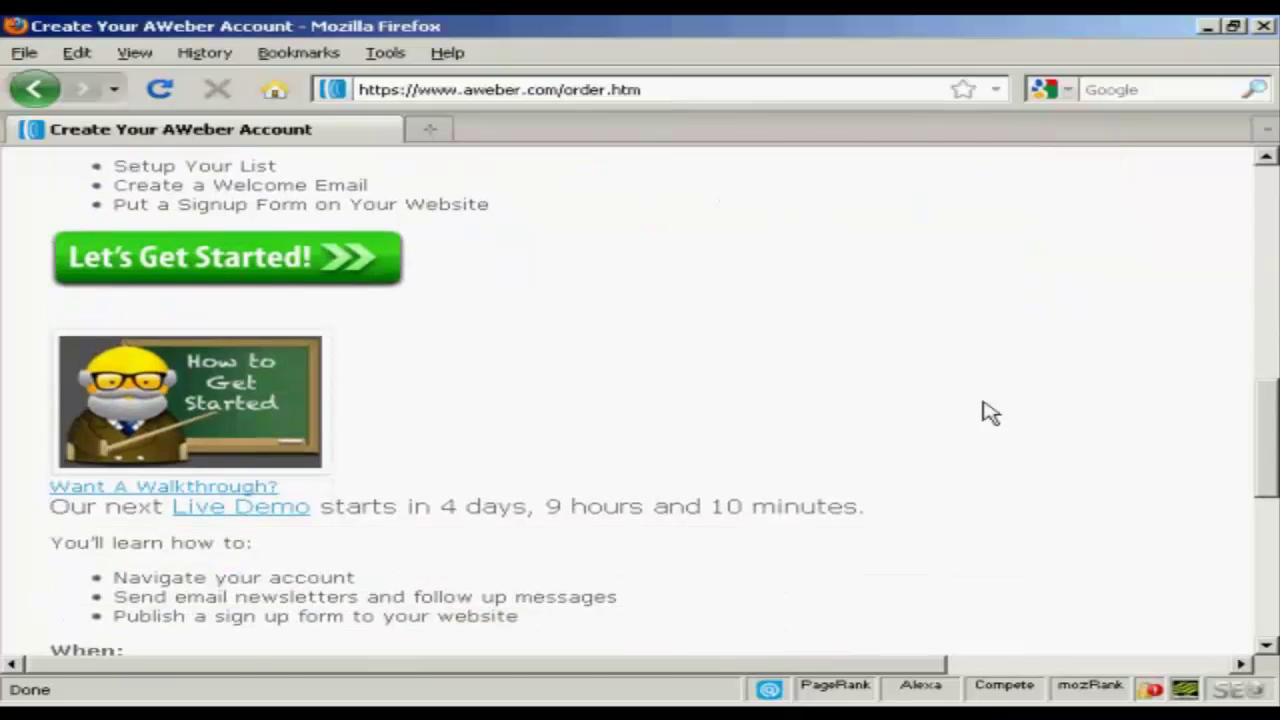
{"action": "left_click", "coordinate": [288, 272]}
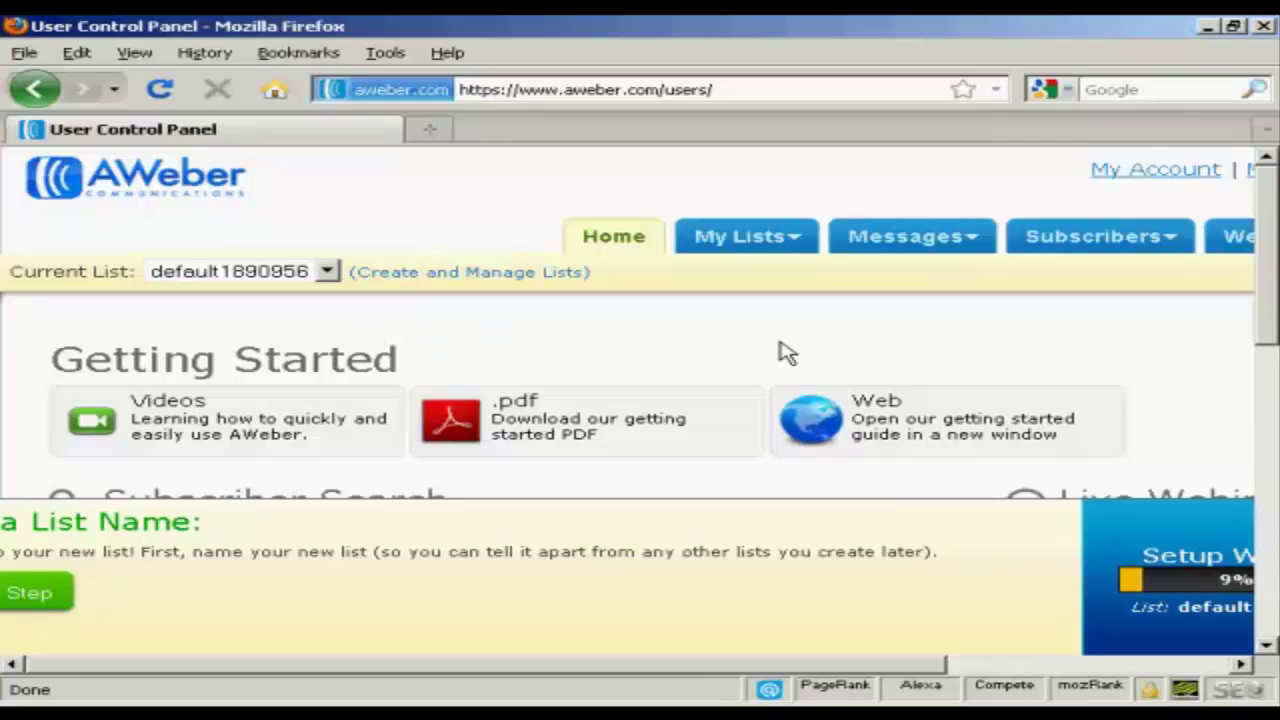
Scroll the Home page to review Subscriber Search and List Stats, then return to the top.
{"action": "scroll", "coordinate": [1276, 297], "scroll_direction": "down", "scroll_amount": 3}
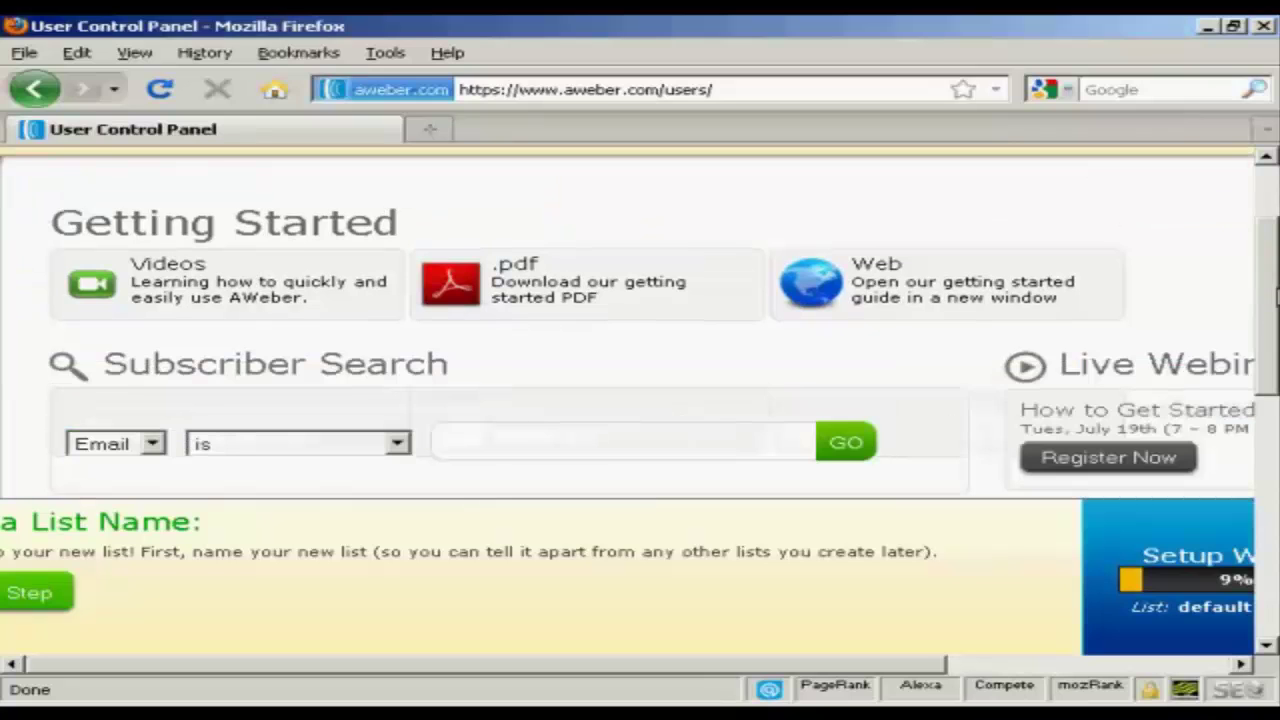
{"action": "left_click_drag", "start_coordinate": [1276, 297], "coordinate": [1276, 327]}
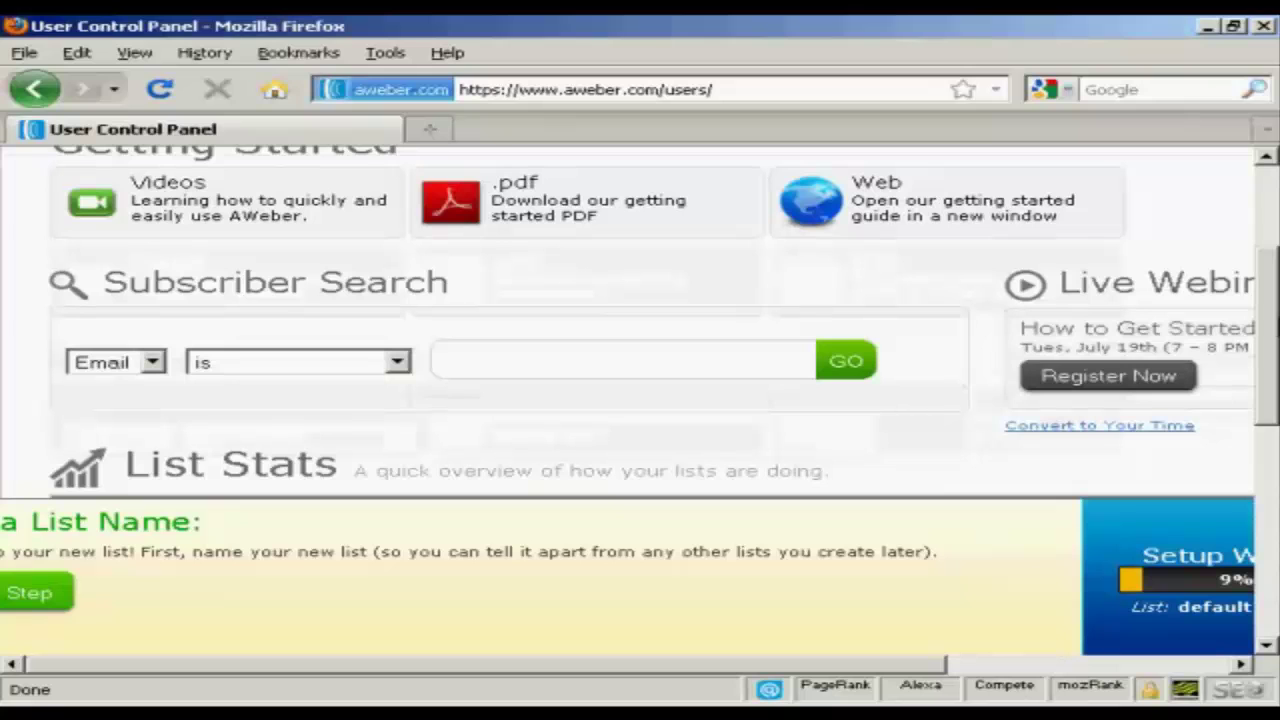
{"action": "scroll", "coordinate": [640, 320], "scroll_direction": "down", "scroll_amount": 1}
{"action": "scroll", "coordinate": [640, 320], "scroll_direction": "down", "scroll_amount": 2}
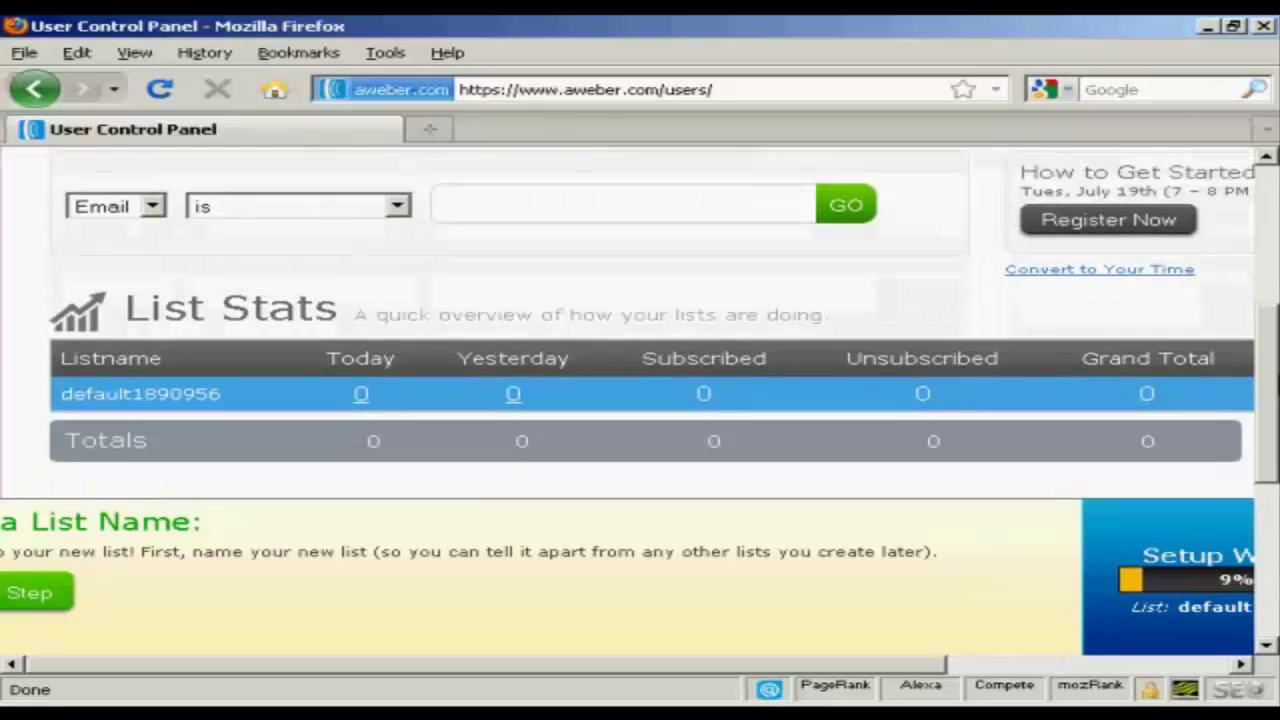
{"action": "scroll", "coordinate": [640, 320], "scroll_direction": "down", "scroll_amount": 1}
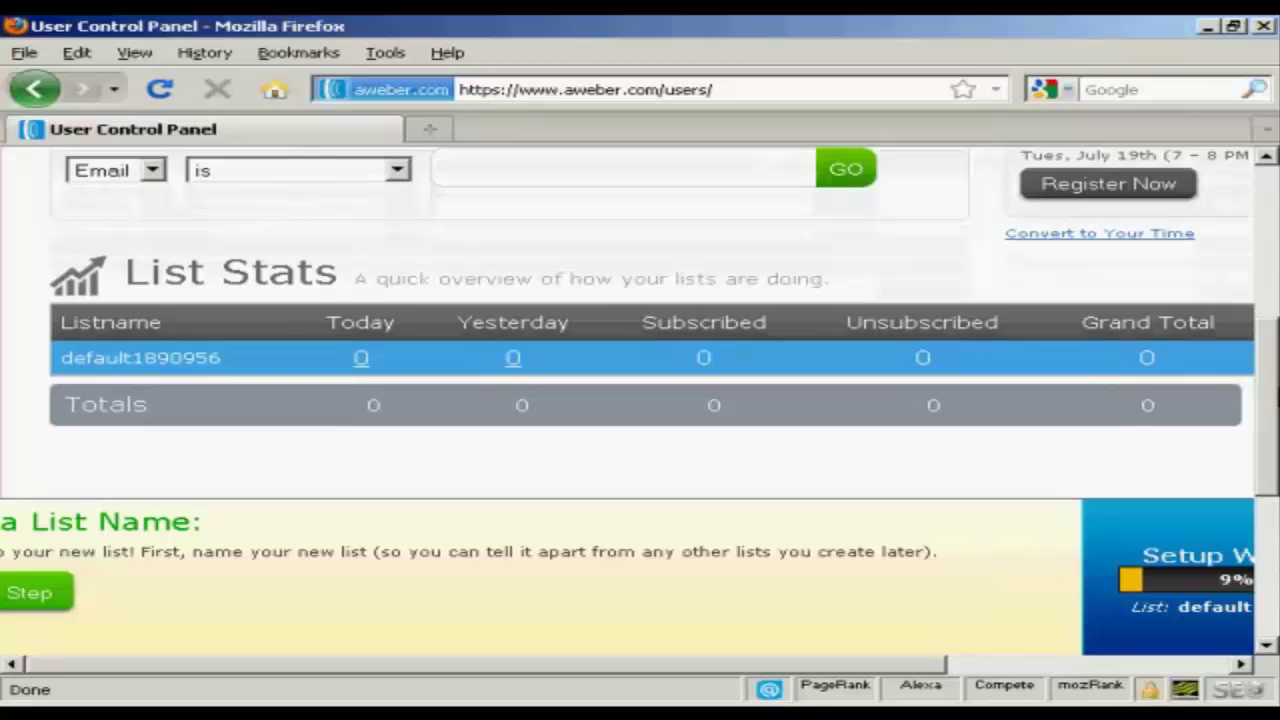
{"action": "left_click_drag", "start_coordinate": [1275, 395], "coordinate": [1275, 215]}
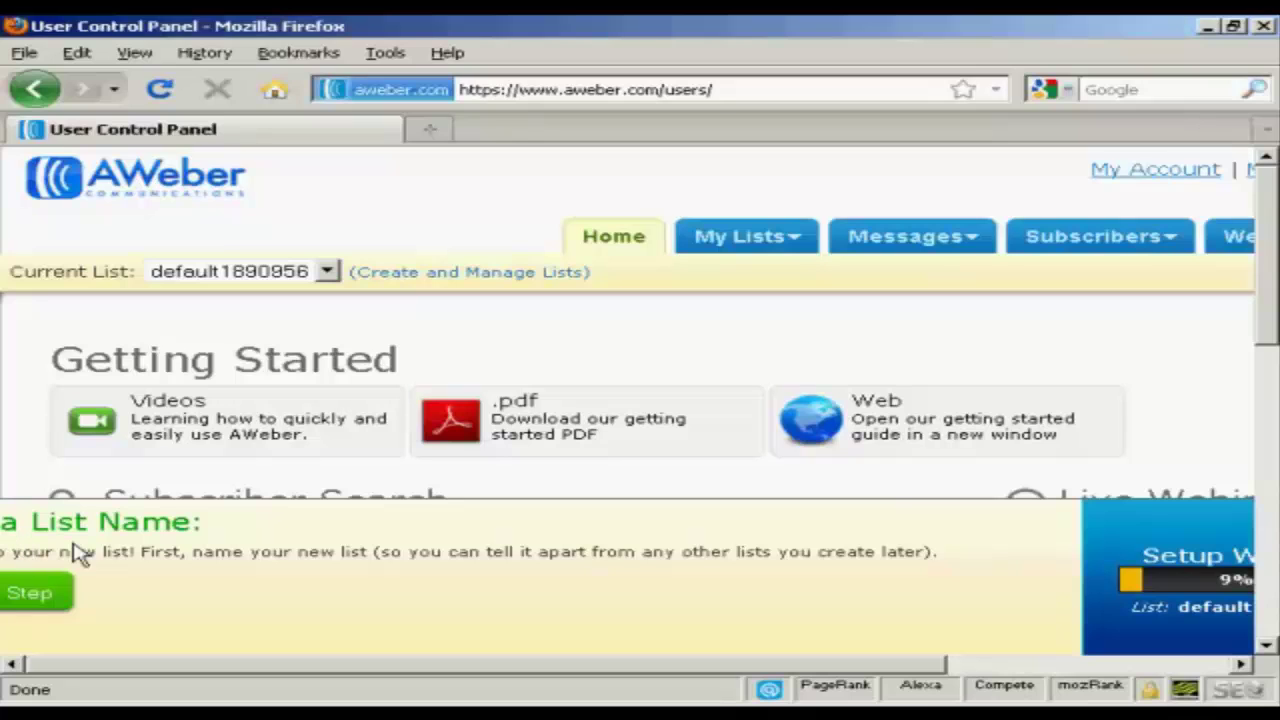
Open the wizard's list step and set the default1890956 list description to 'Main List'.
{"action": "left_click", "coordinate": [30, 596]}
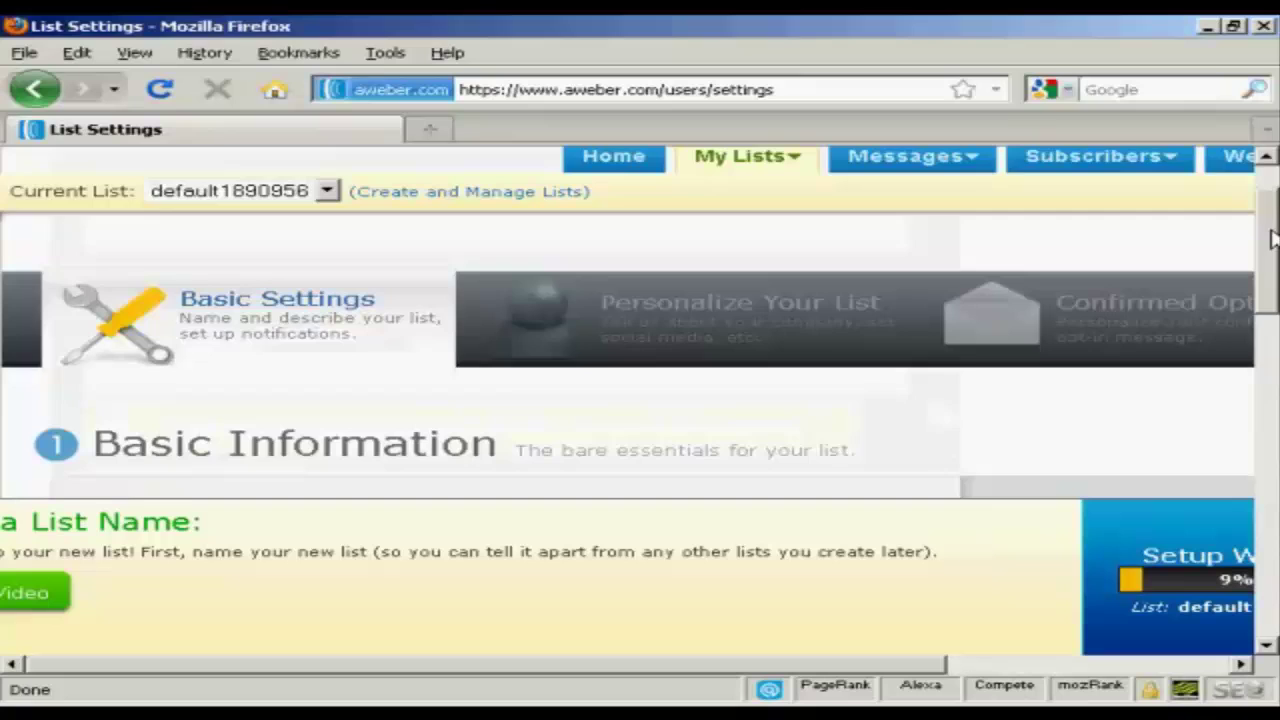
{"action": "scroll", "coordinate": [1272, 285], "scroll_direction": "down", "scroll_amount": 2}
{"action": "scroll", "coordinate": [1272, 300], "scroll_direction": "down", "scroll_amount": 2}
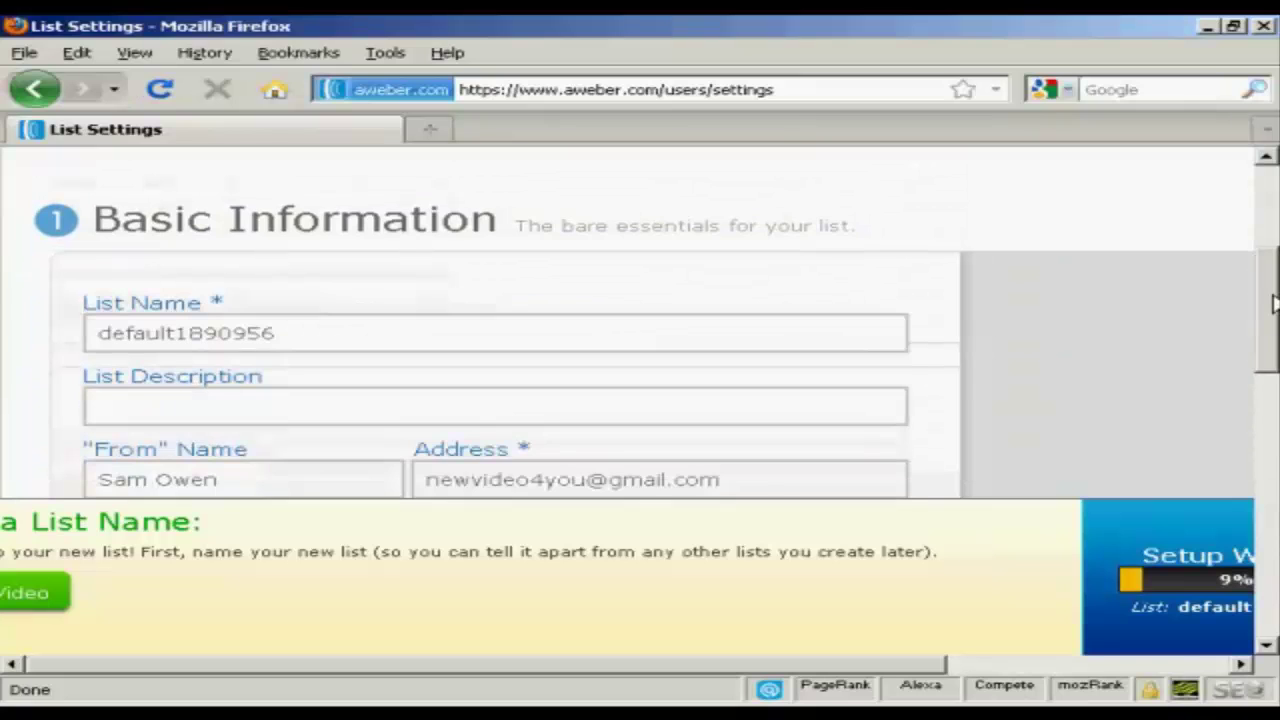
{"action": "scroll", "coordinate": [1274, 305], "scroll_direction": "down", "scroll_amount": 1}
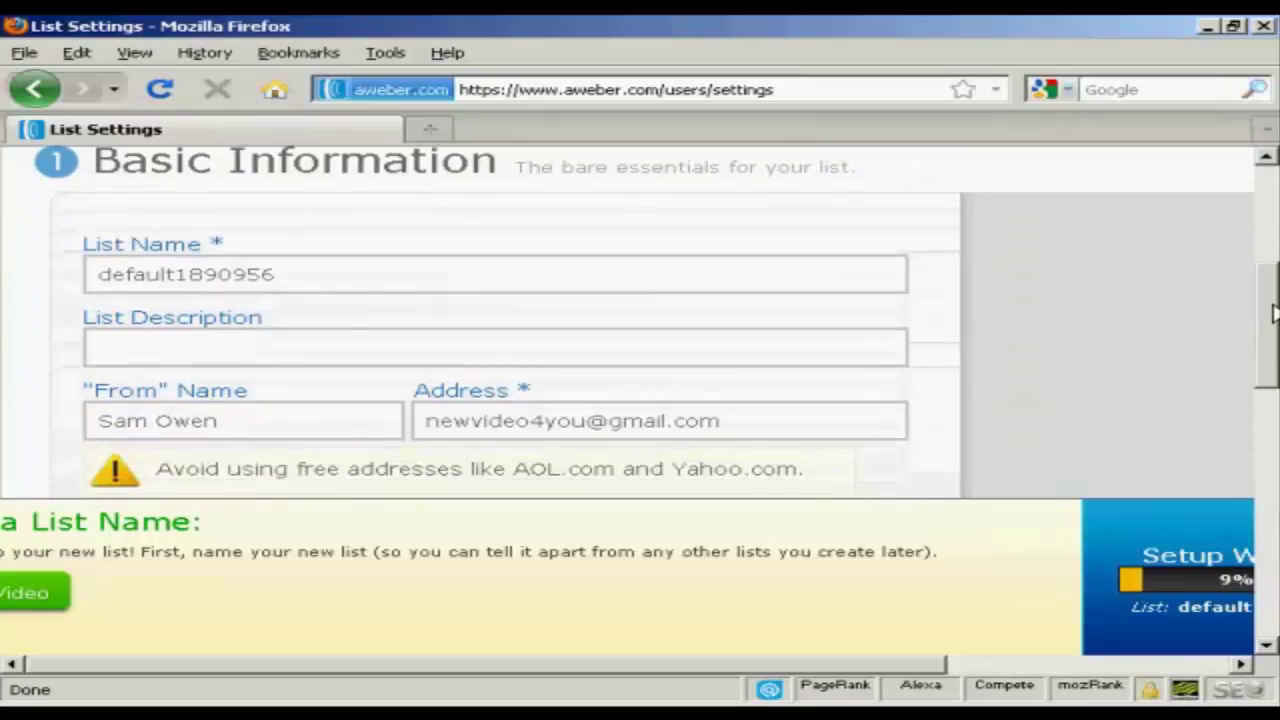
{"action": "left_click", "coordinate": [268, 273]}
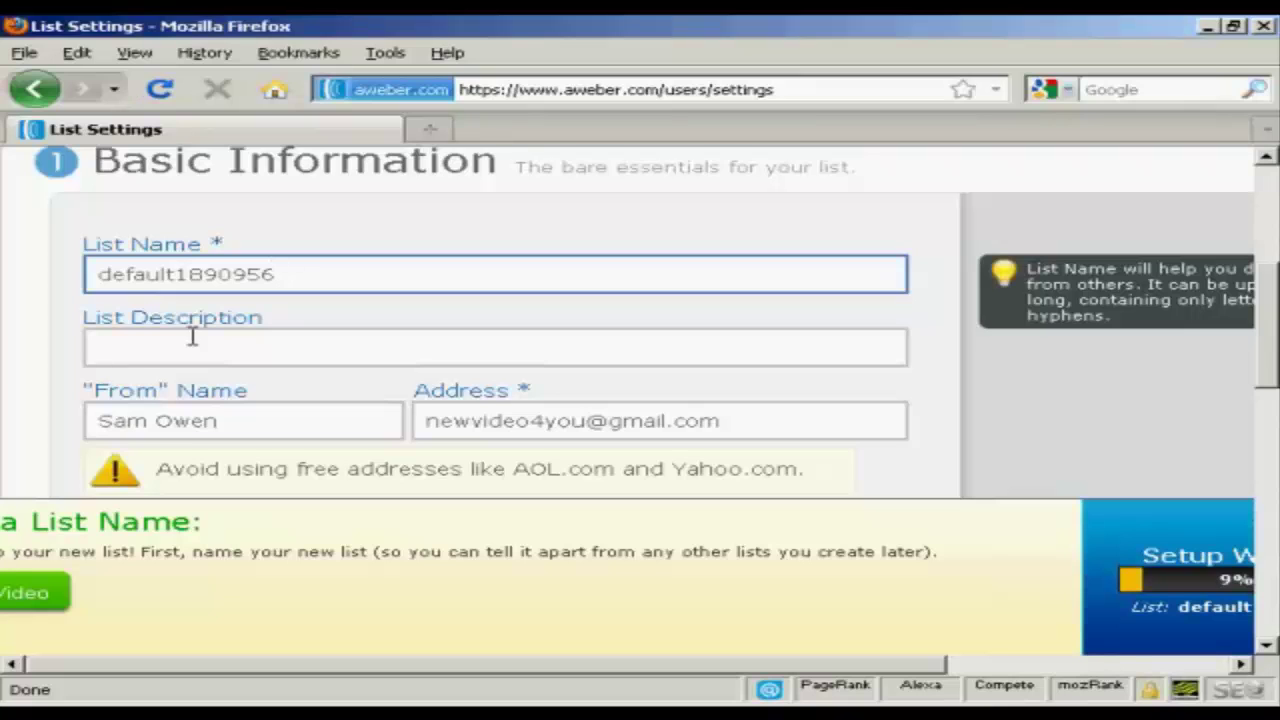
{"action": "left_click", "coordinate": [152, 347]}
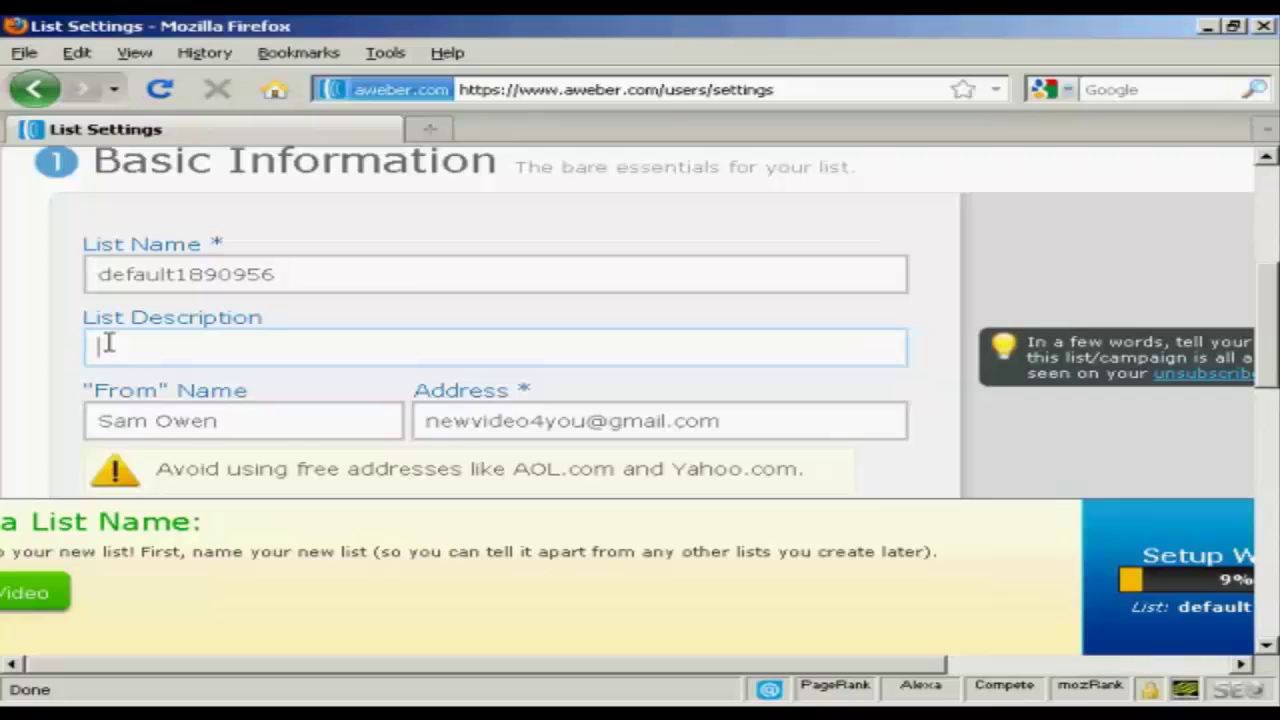
{"action": "type", "text": "Main Lis"}
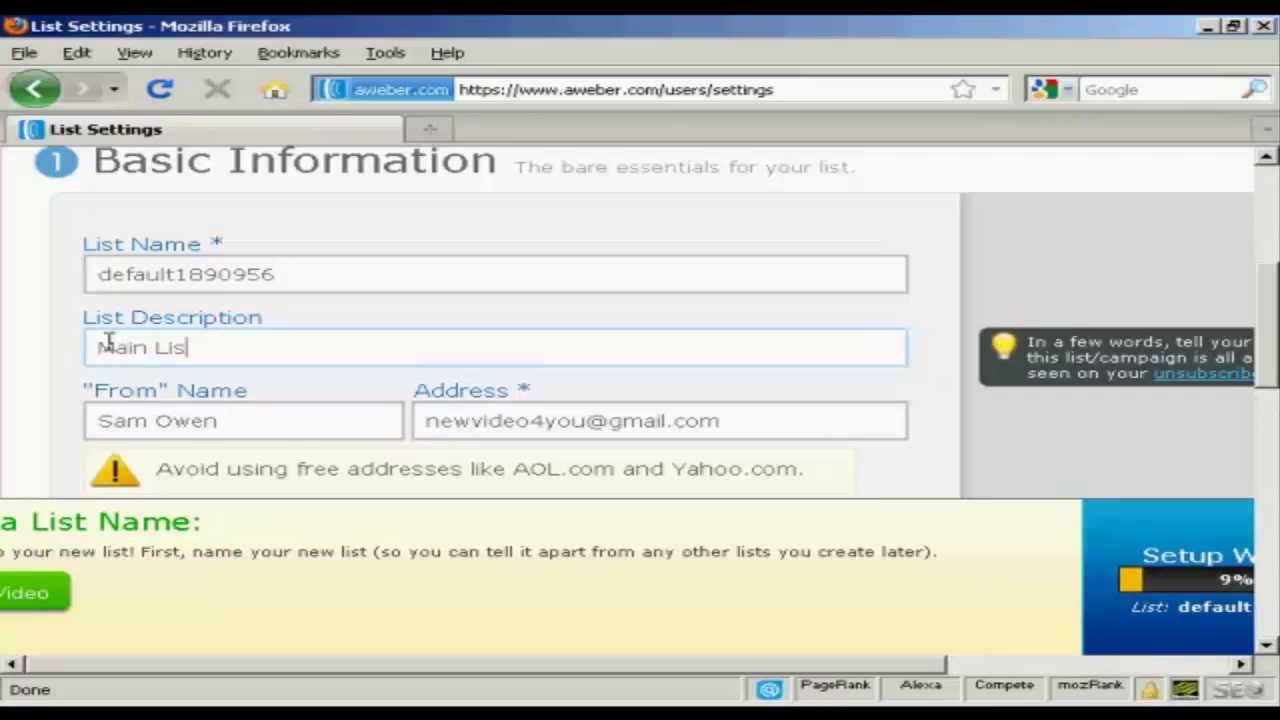
{"action": "type", "text": "t"}
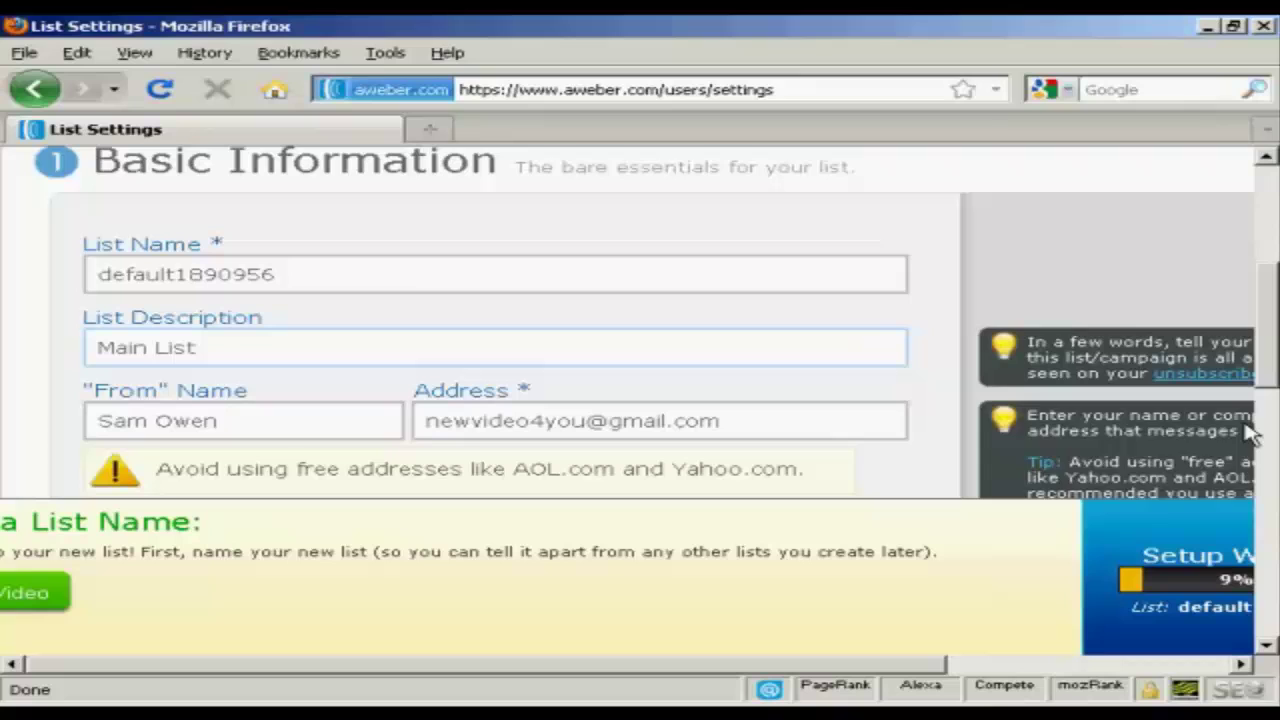
{"action": "left_click_drag", "start_coordinate": [1273, 311], "coordinate": [1273, 462]}
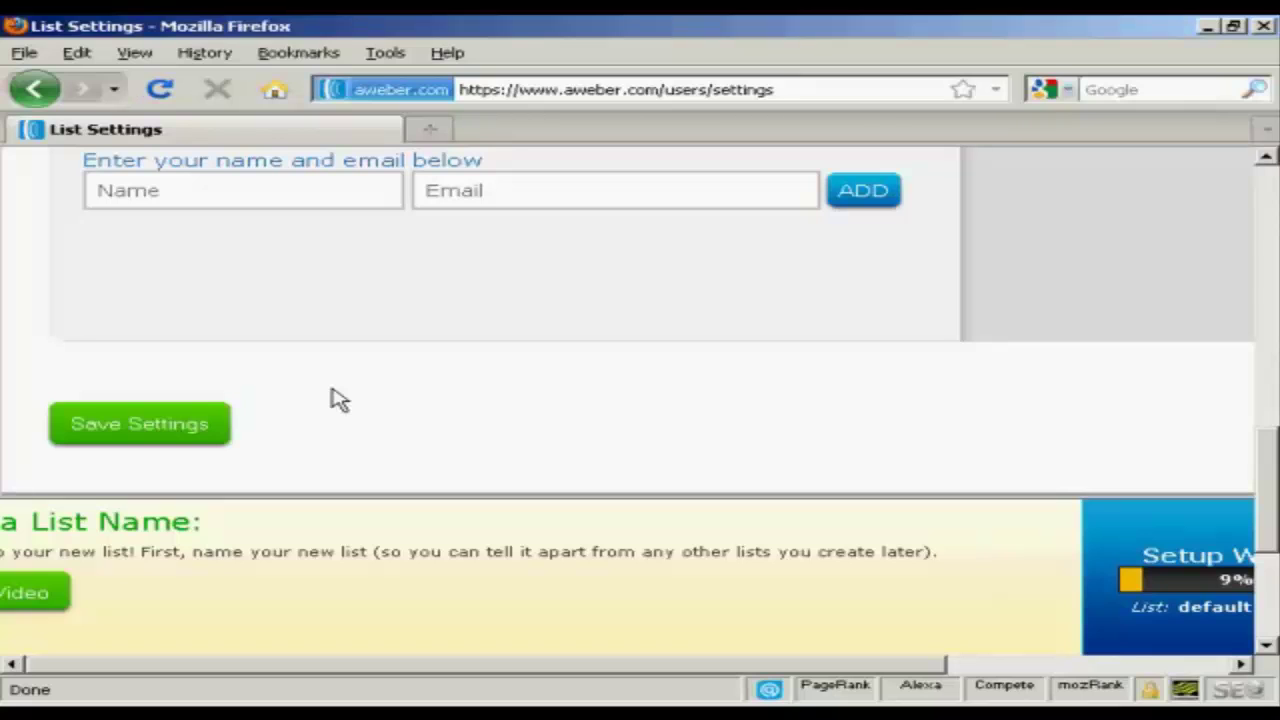
Save the list settings and start a new message from Follow Up Messages.
{"action": "left_click", "coordinate": [157, 434]}
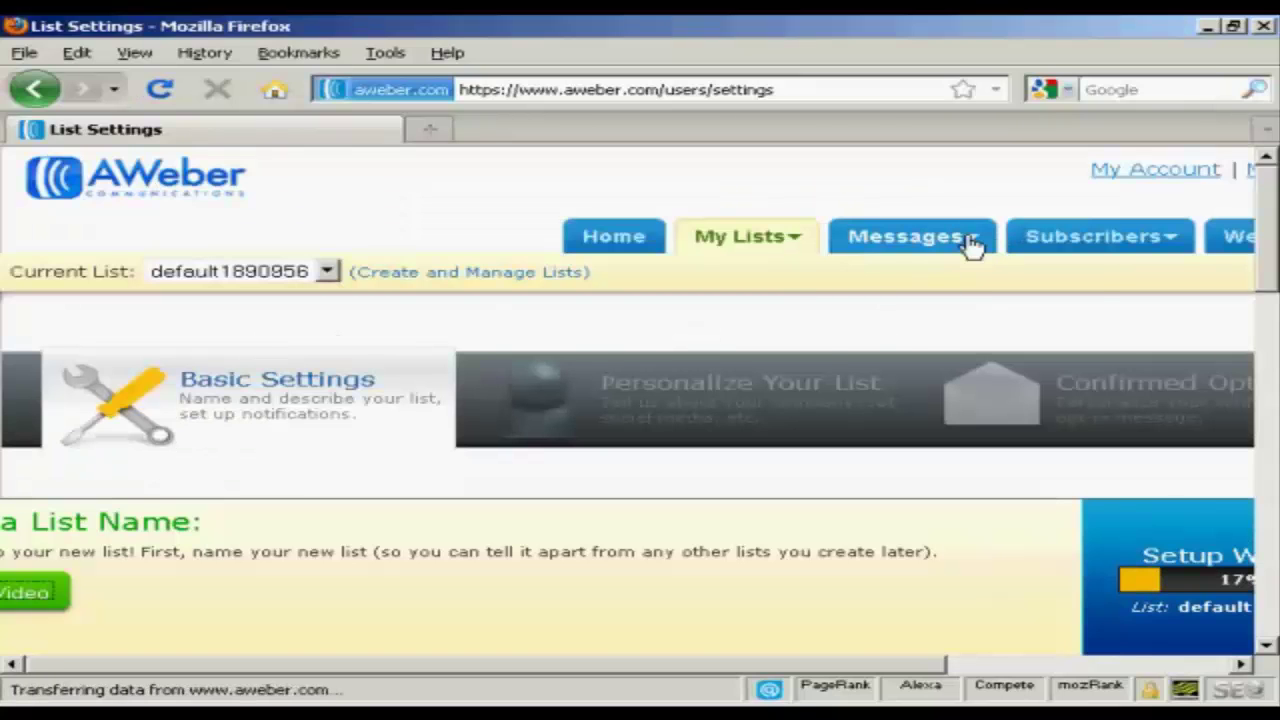
{"action": "mouse_move", "coordinate": [905, 236]}
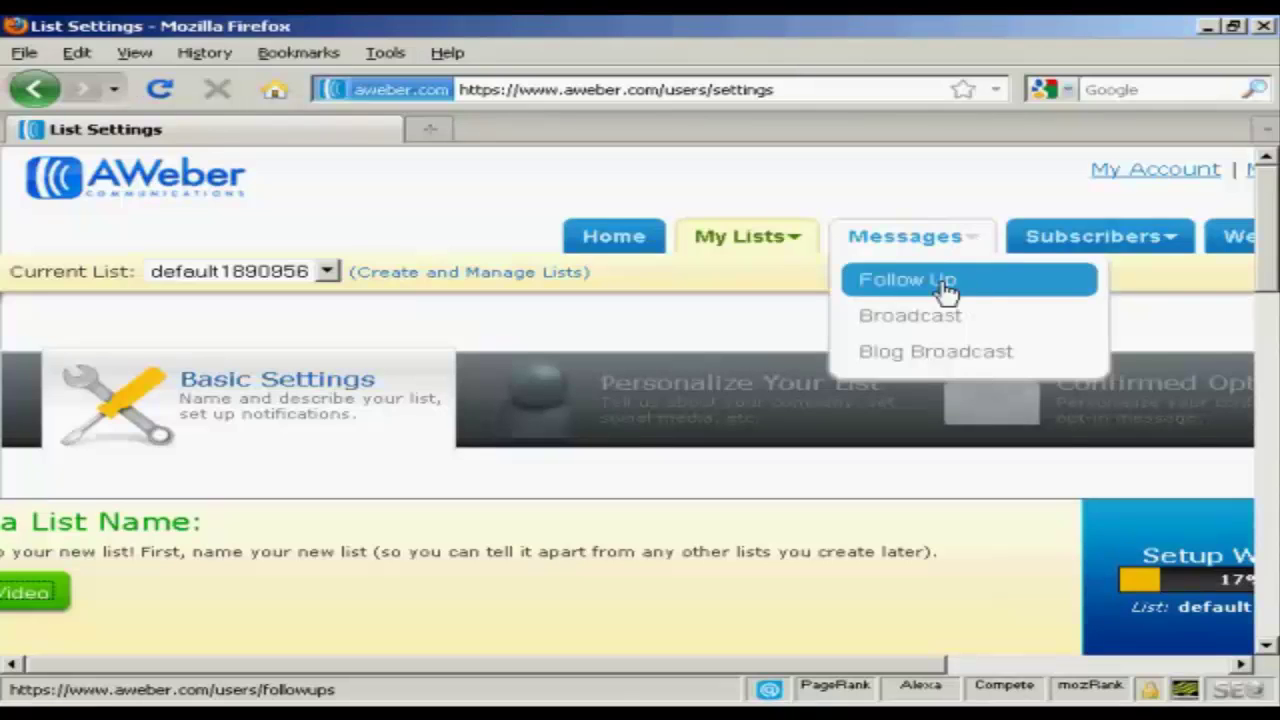
{"action": "left_click", "coordinate": [920, 290]}
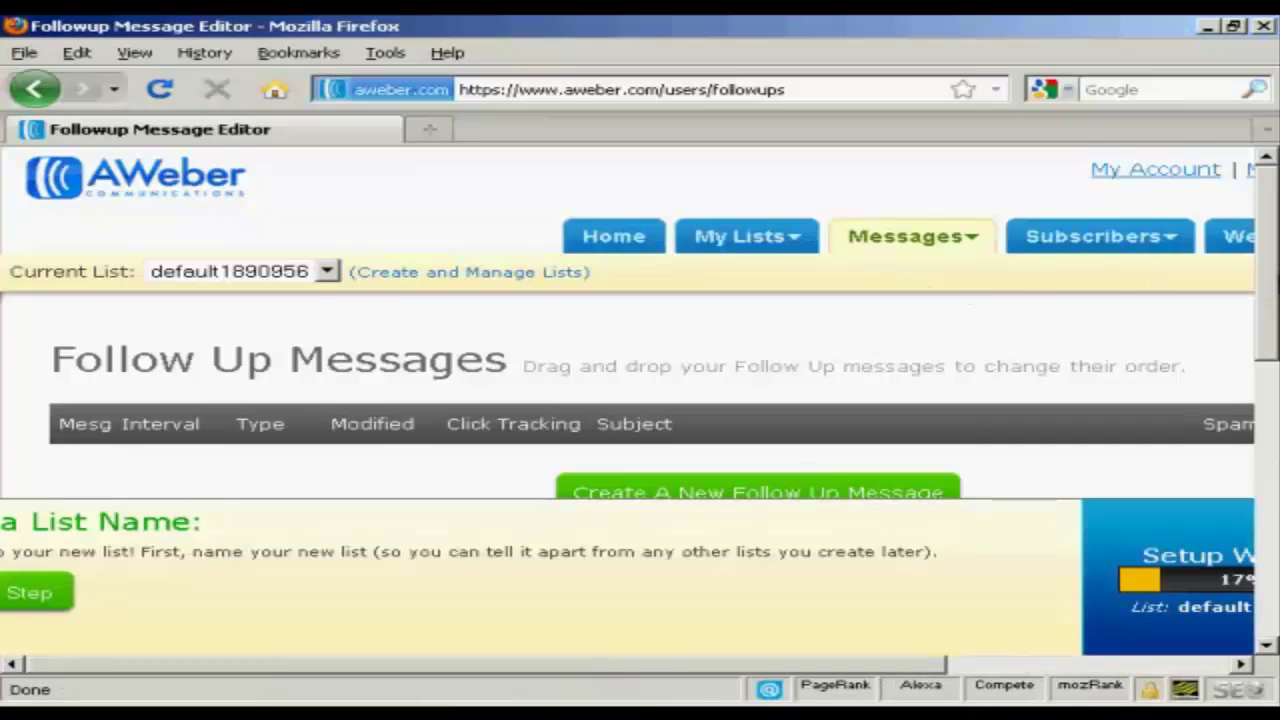
{"action": "left_click_drag", "start_coordinate": [1275, 258], "coordinate": [1268, 283]}
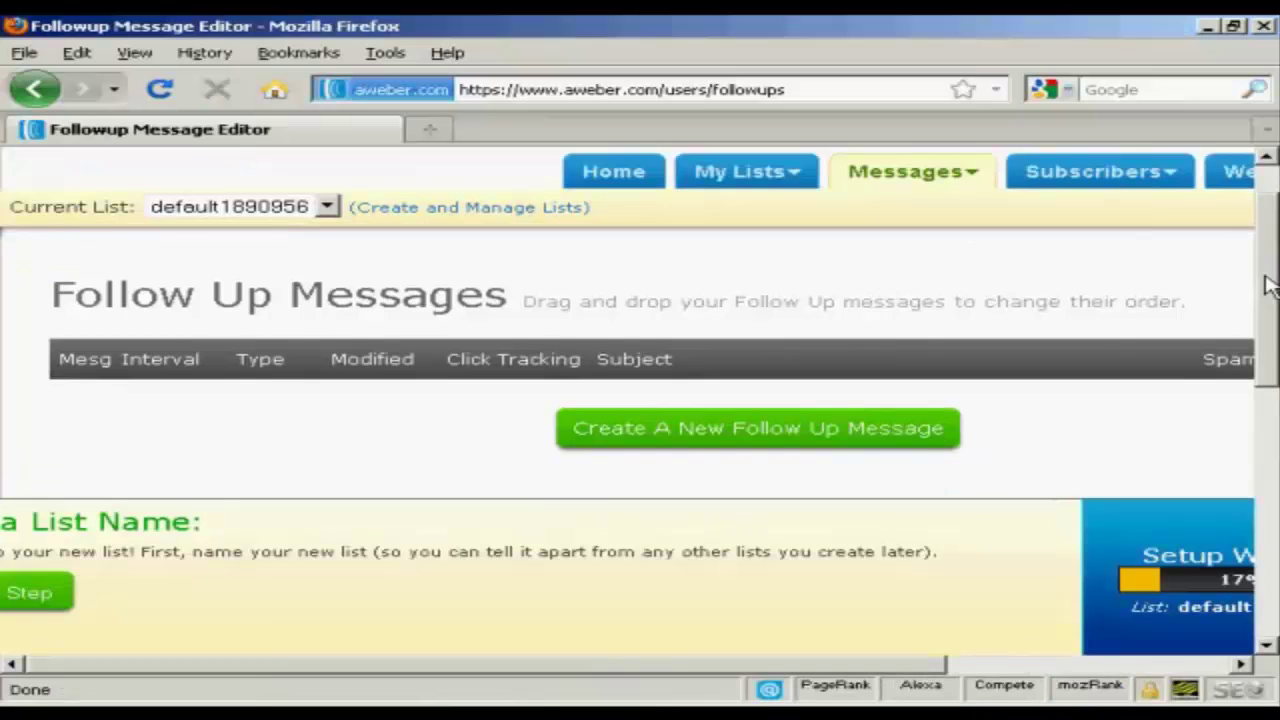
{"action": "left_click", "coordinate": [740, 418]}
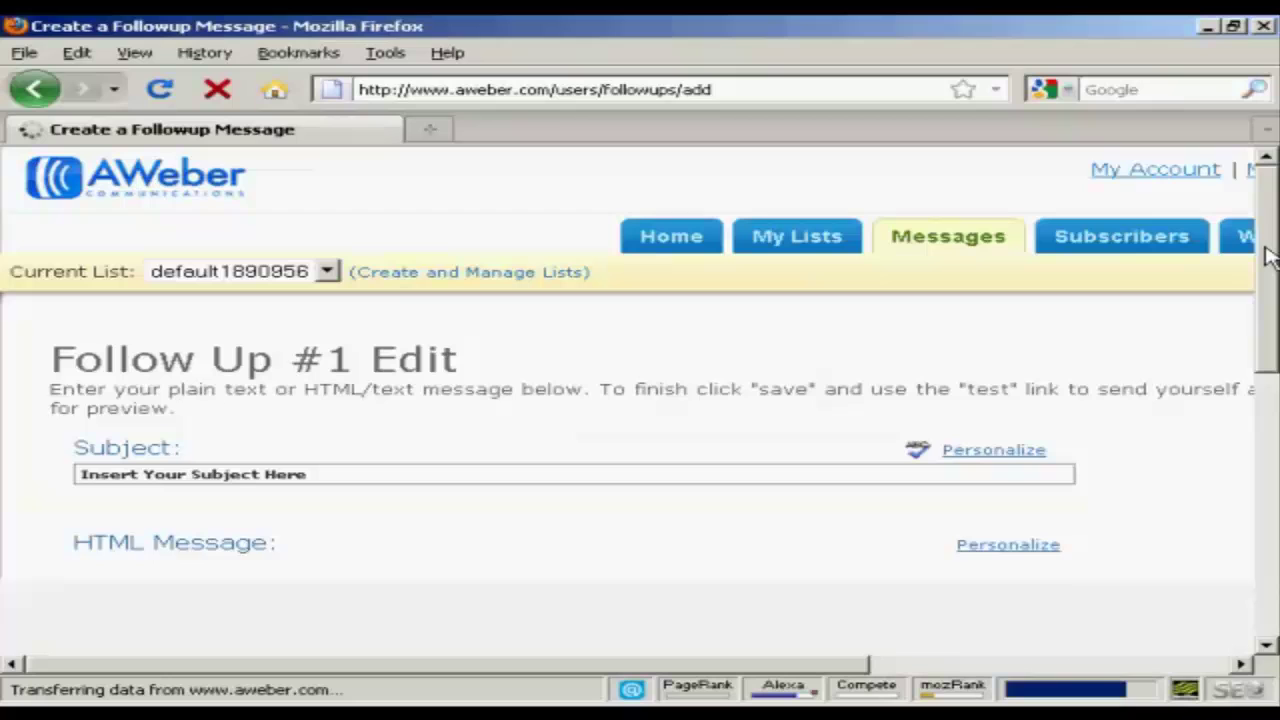
Replace the placeholder subject with 'Thank You For Subscribing'.
{"action": "left_click", "coordinate": [328, 469]}
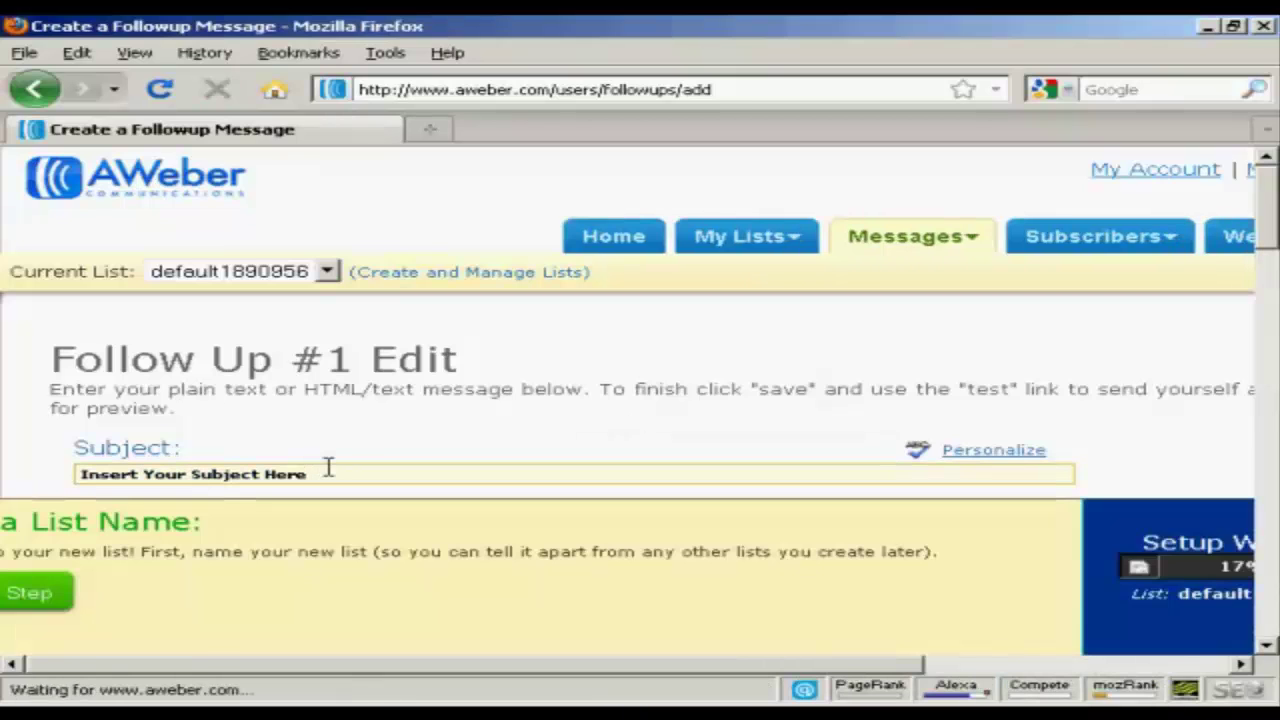
{"action": "left_click_drag", "start_coordinate": [322, 474], "coordinate": [54, 474]}
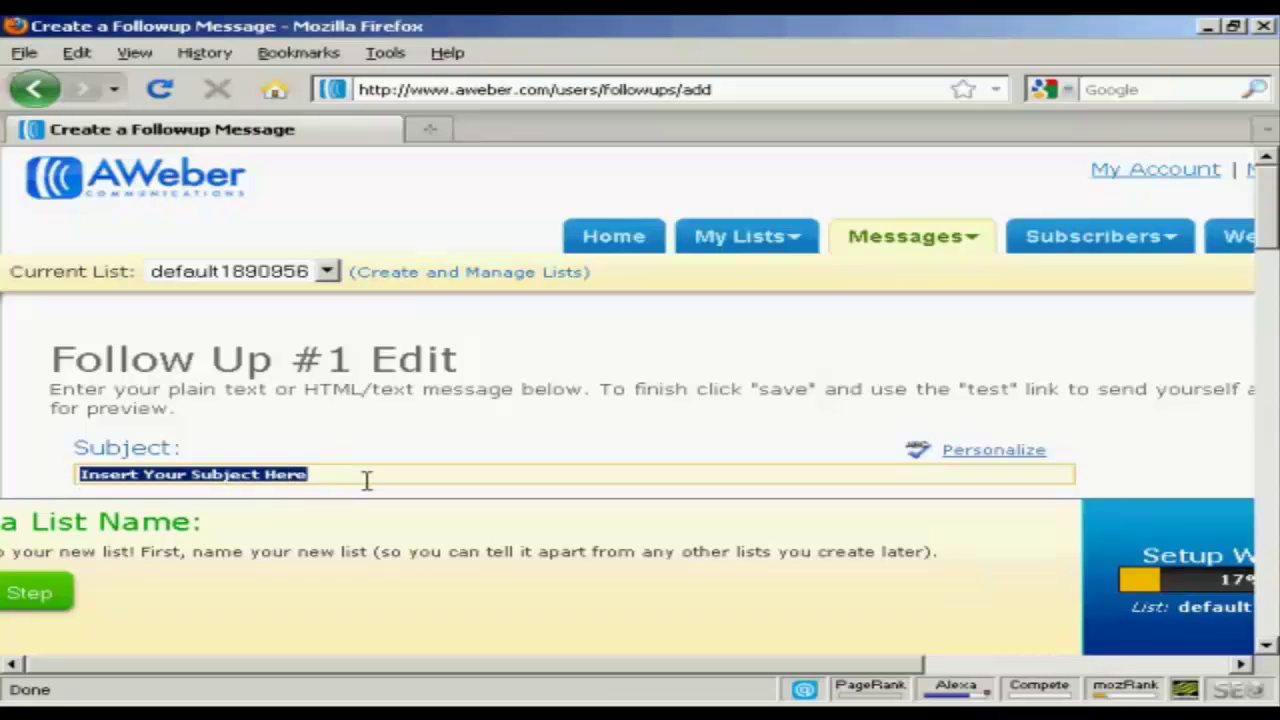
{"action": "type", "text": "Than"}
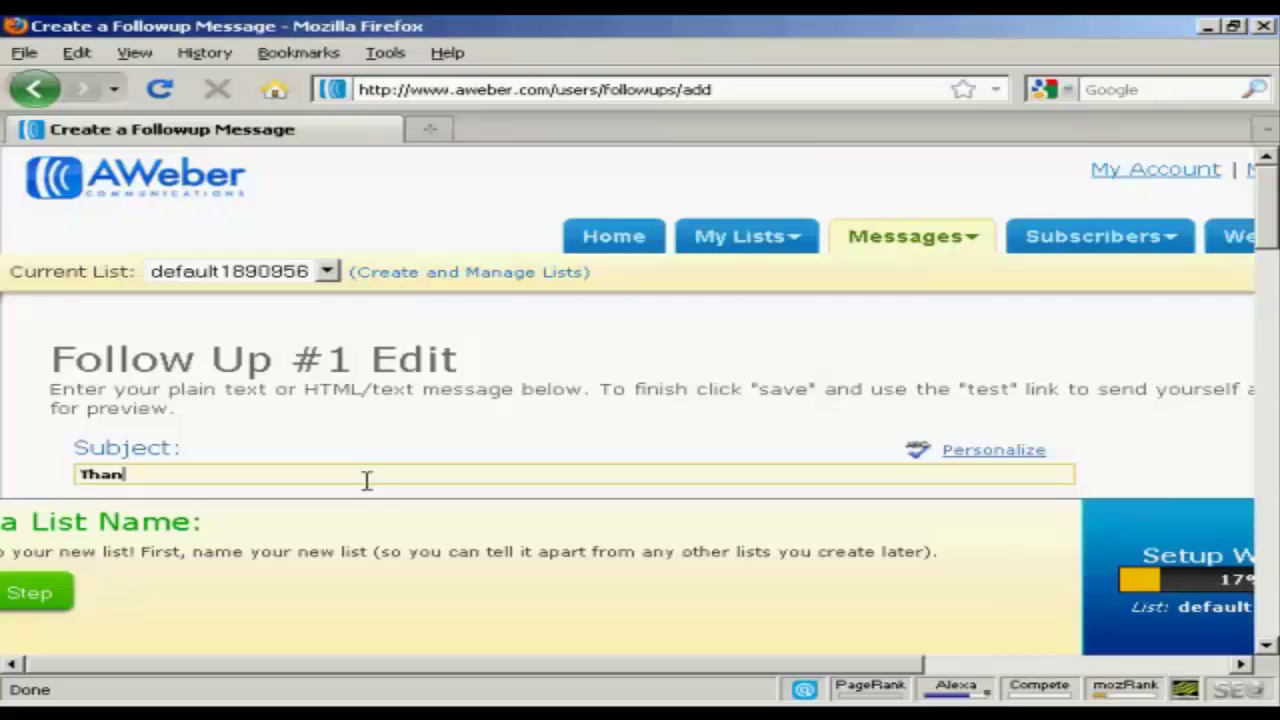
{"action": "type", "text": "k You For Subscribing"}
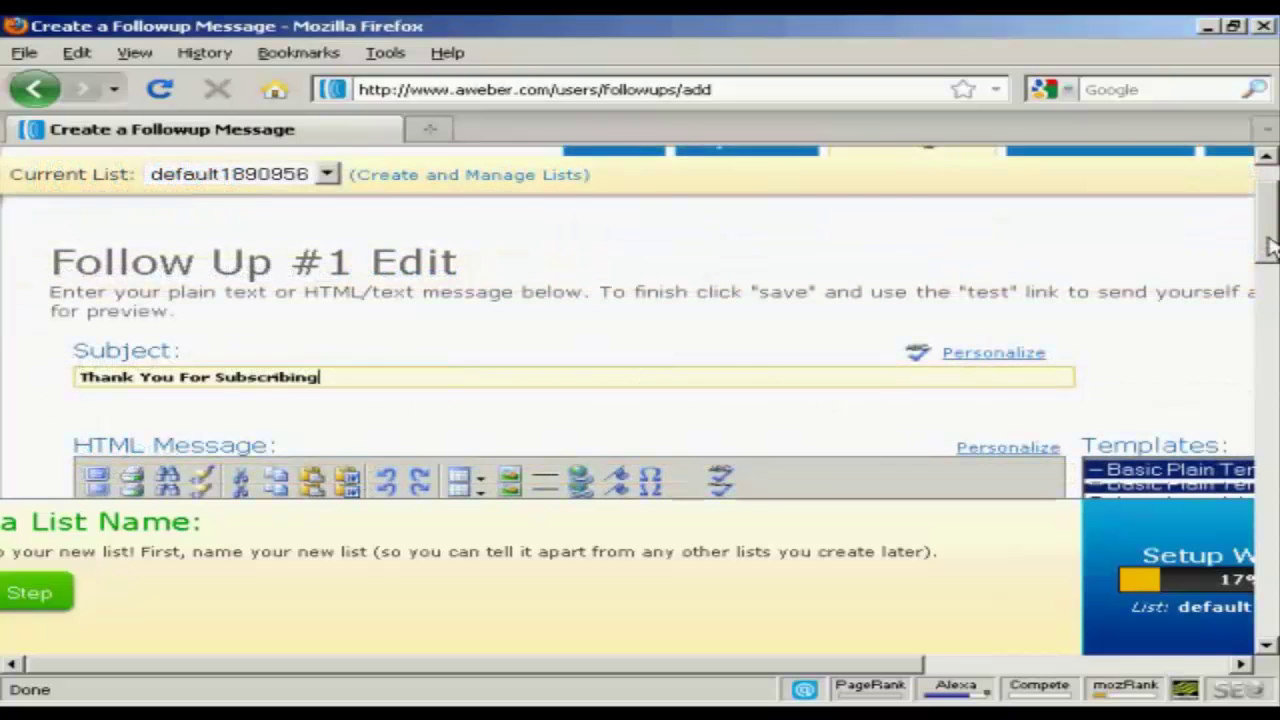
{"action": "left_click_drag", "start_coordinate": [1268, 248], "coordinate": [1268, 290]}
{"action": "scroll", "coordinate": [660, 320], "scroll_direction": "down", "scroll_amount": 1}
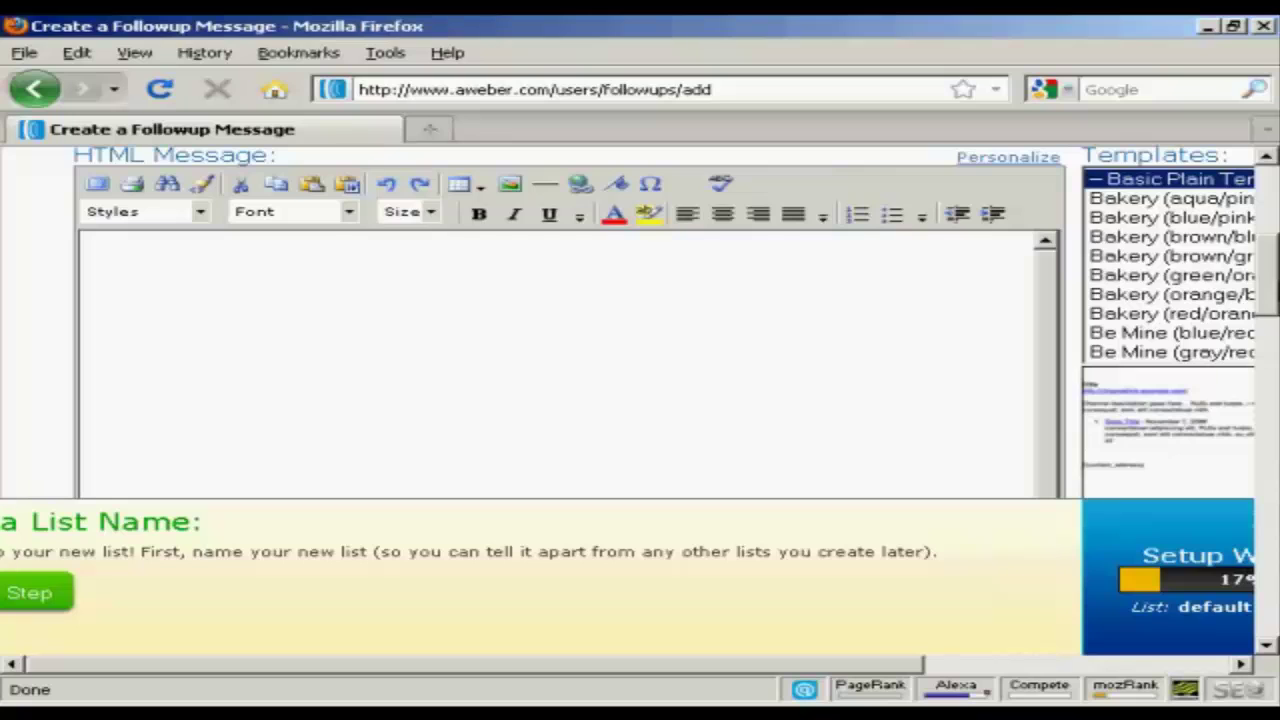
{"action": "scroll", "coordinate": [665, 310], "scroll_direction": "down", "scroll_amount": 1}
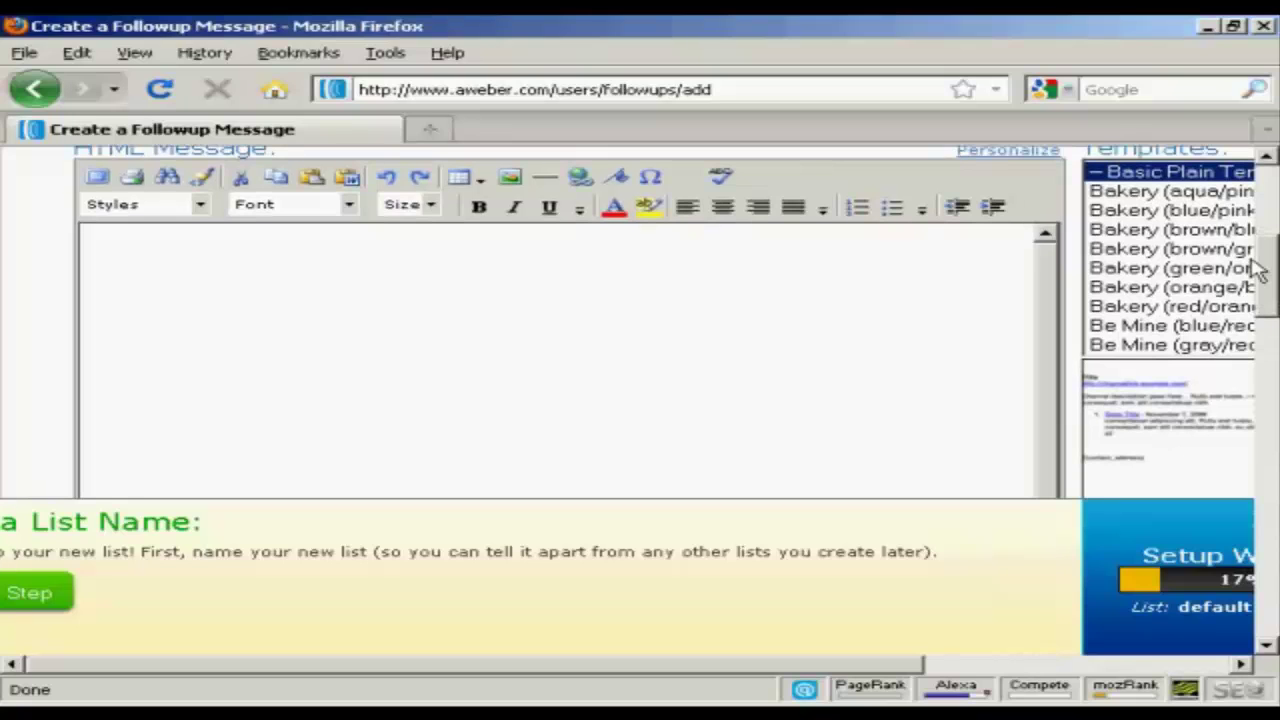
Try the Bakery (aqua/pink) template, then return to the Basic Plain Template.
{"action": "left_click", "coordinate": [1142, 193]}
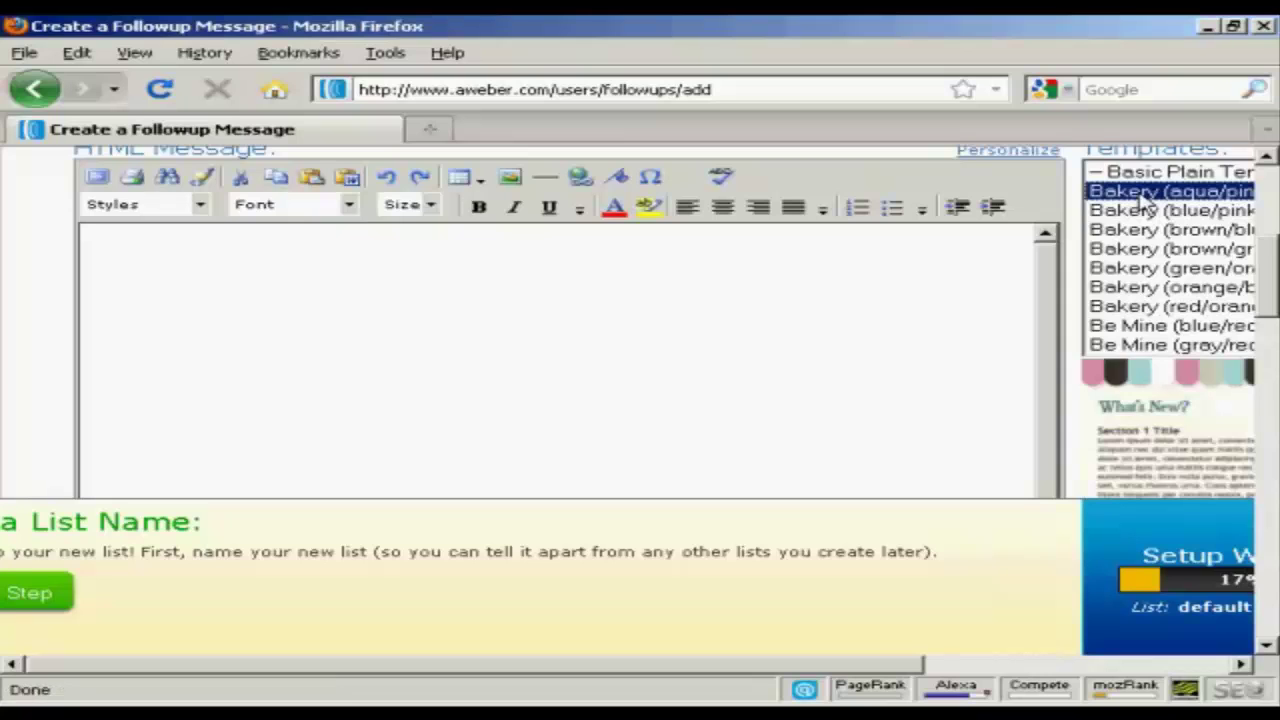
{"action": "scroll", "coordinate": [1275, 313], "scroll_direction": "down", "scroll_amount": 2}
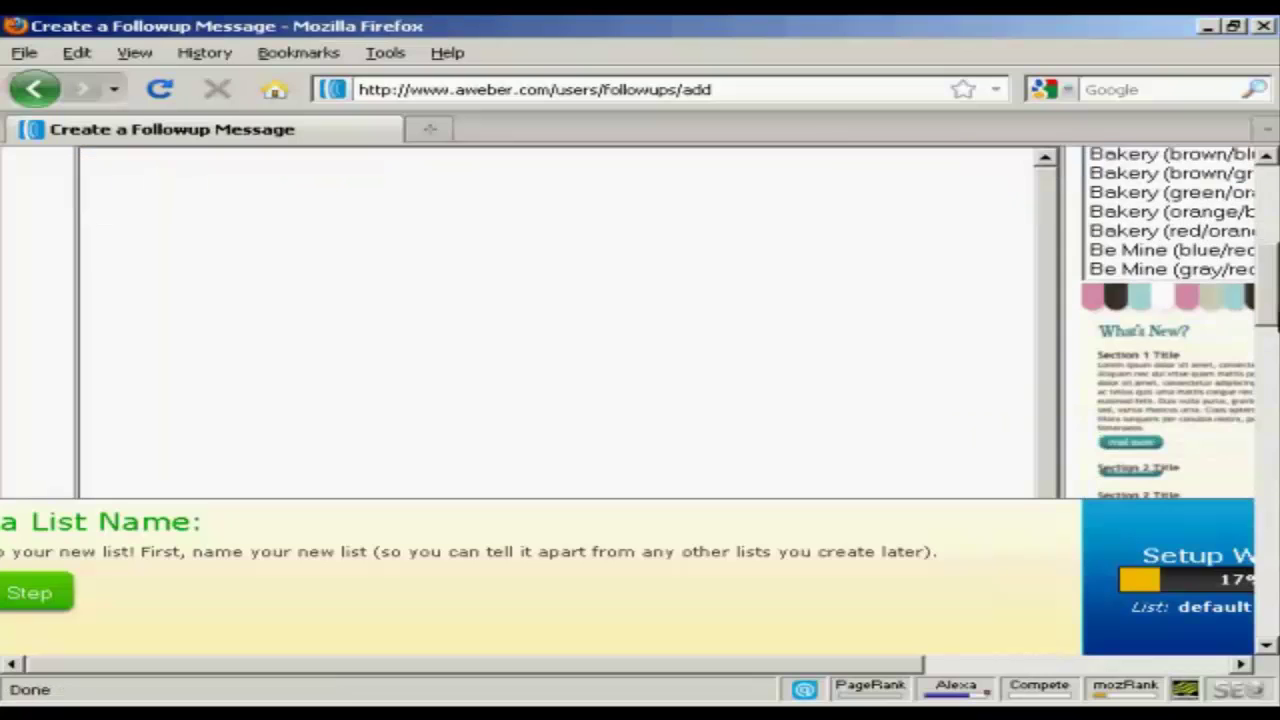
{"action": "left_click_drag", "start_coordinate": [880, 666], "coordinate": [1125, 670]}
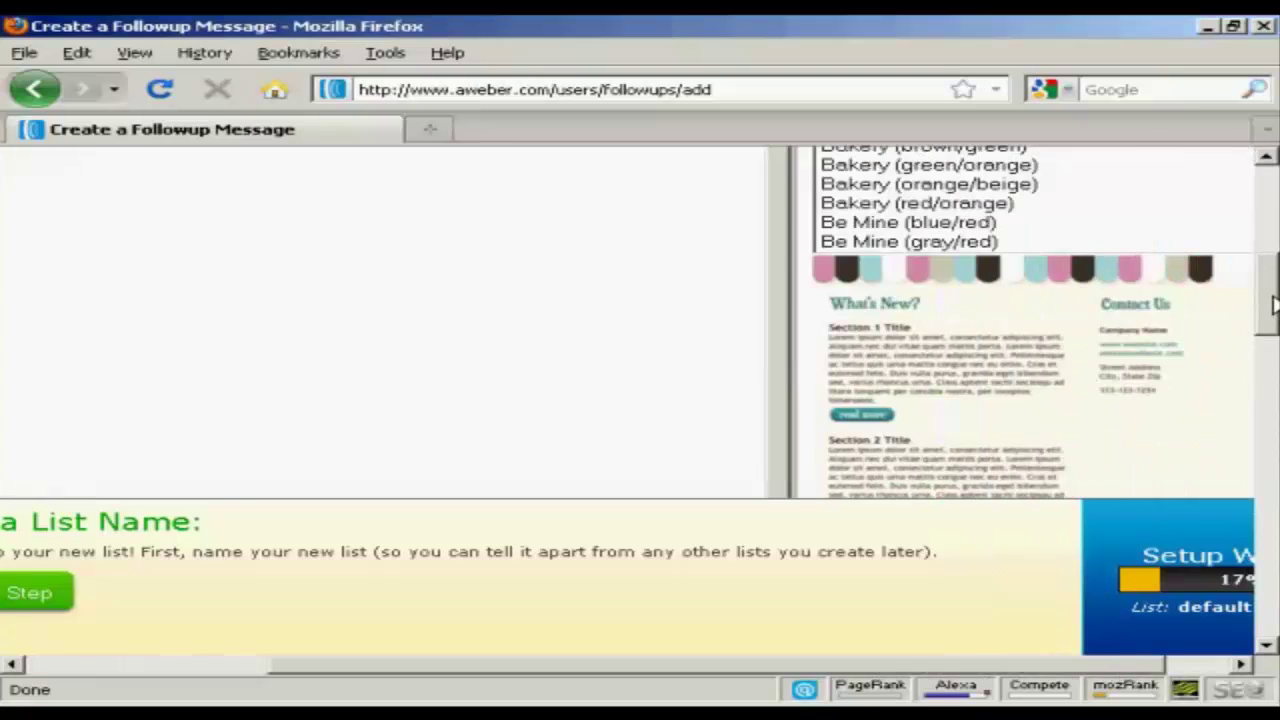
{"action": "left_click_drag", "start_coordinate": [1275, 305], "coordinate": [1275, 290]}
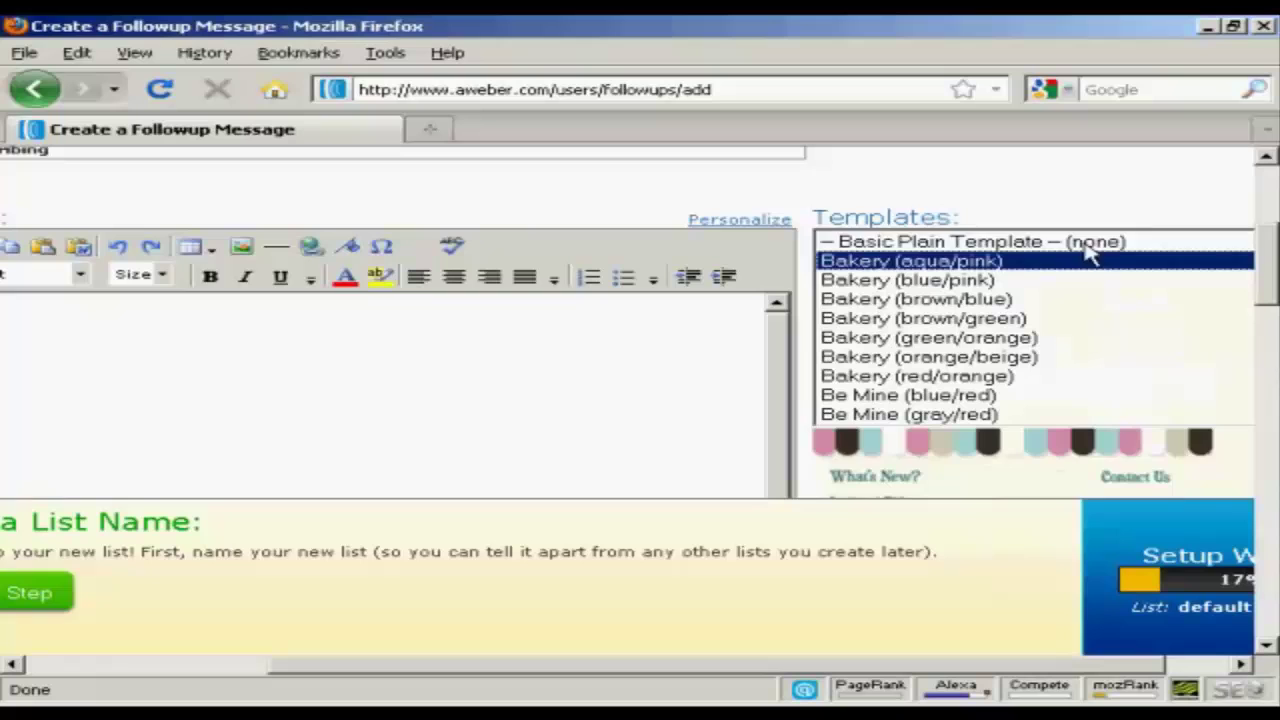
{"action": "left_click", "coordinate": [1090, 246]}
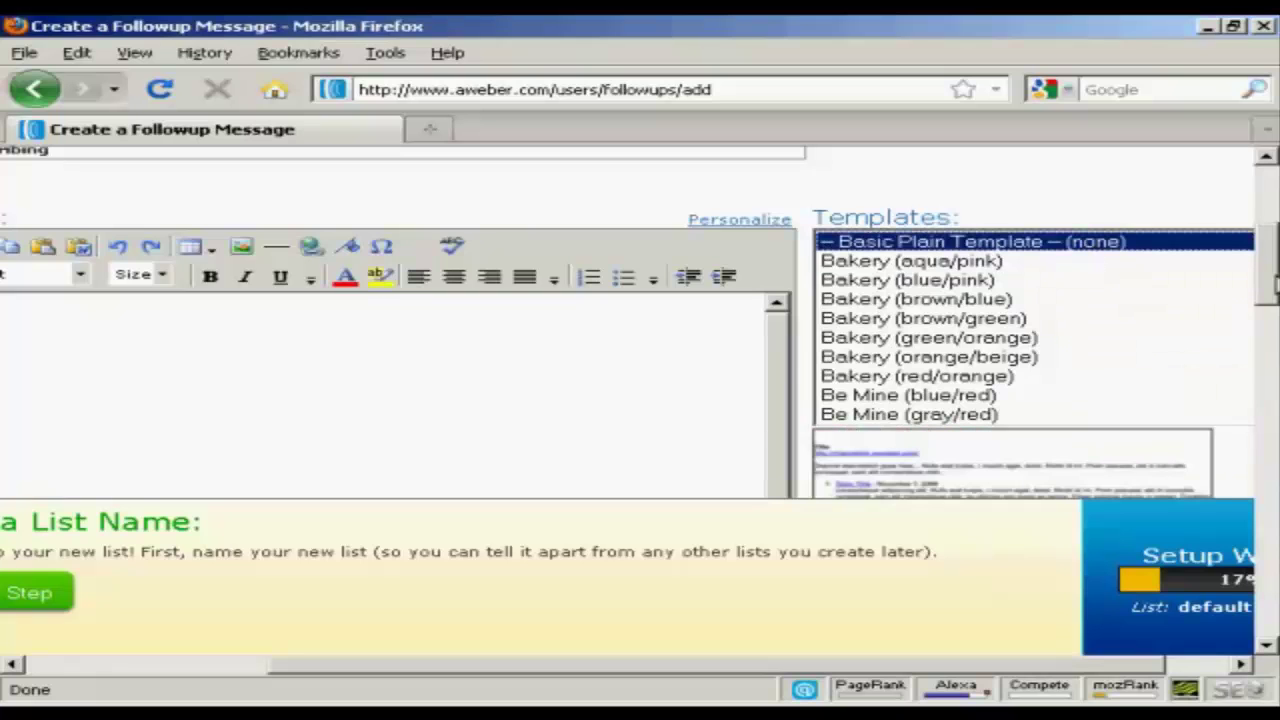
{"action": "left_click_drag", "start_coordinate": [1086, 665], "coordinate": [838, 683]}
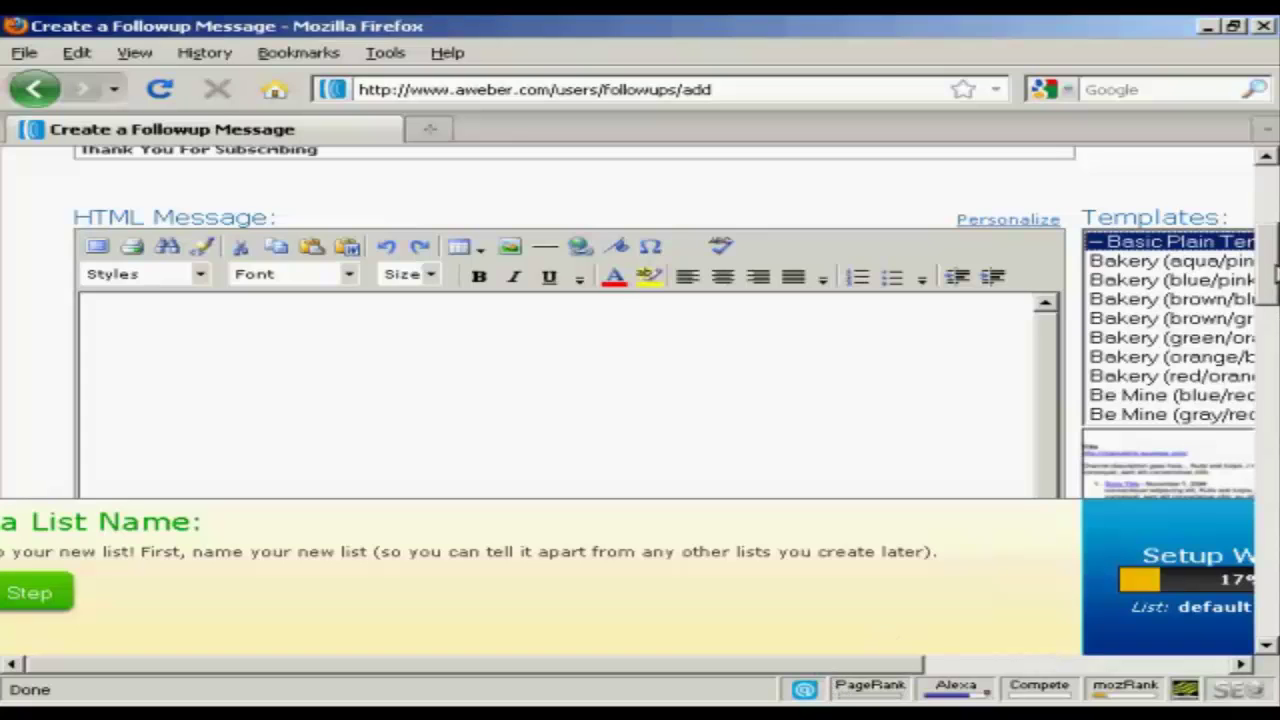
{"action": "left_click_drag", "start_coordinate": [1275, 270], "coordinate": [1275, 286]}
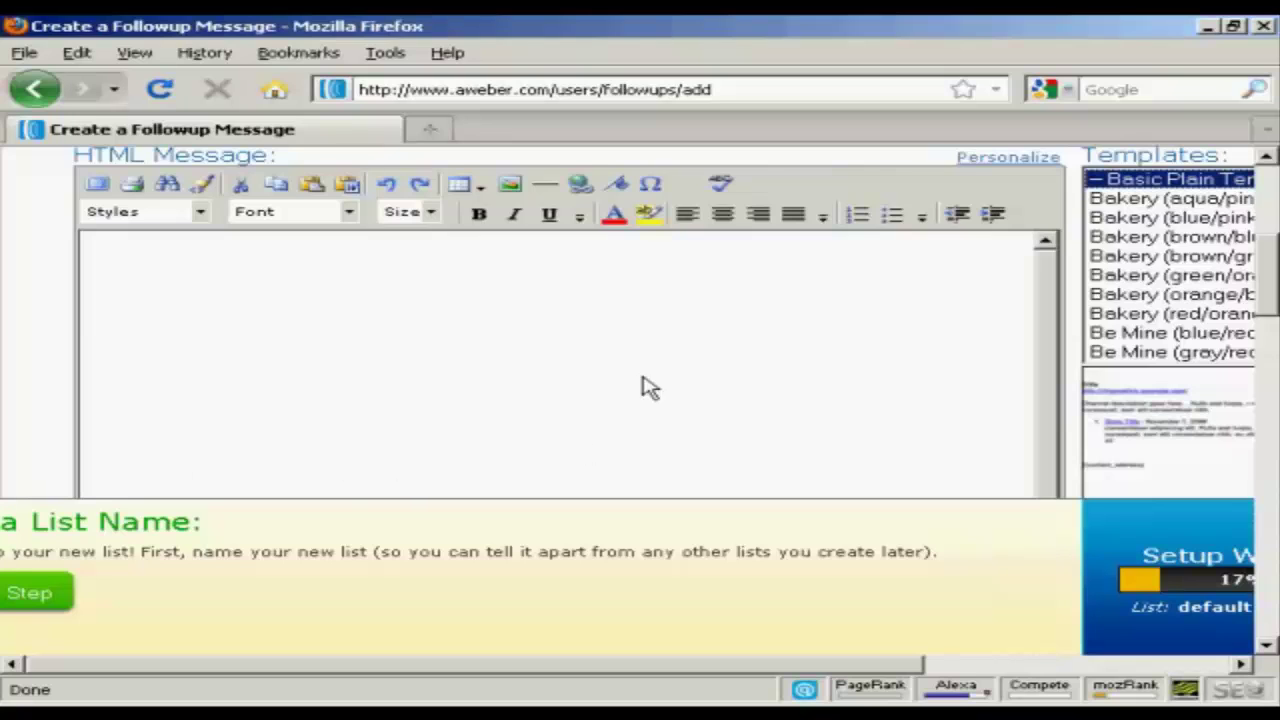
{"action": "left_click_drag", "start_coordinate": [1270, 278], "coordinate": [1266, 505]}
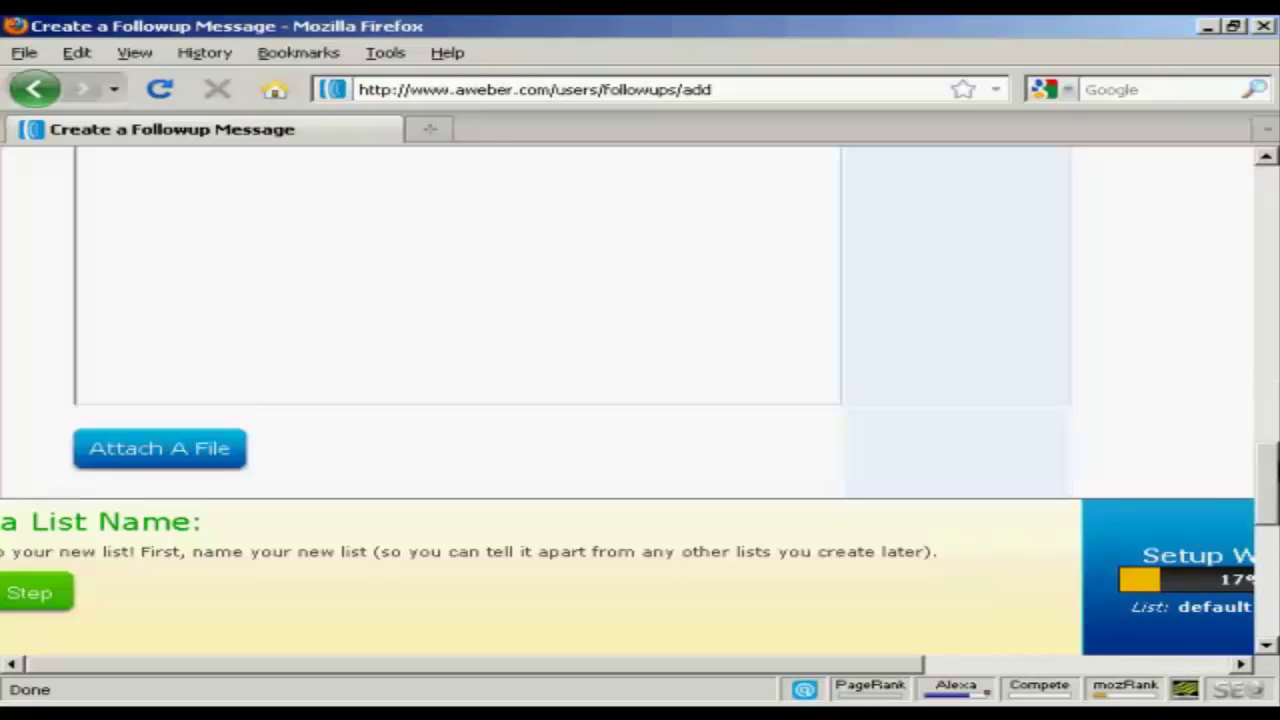
{"action": "scroll", "coordinate": [640, 320], "scroll_direction": "down", "scroll_amount": 2}
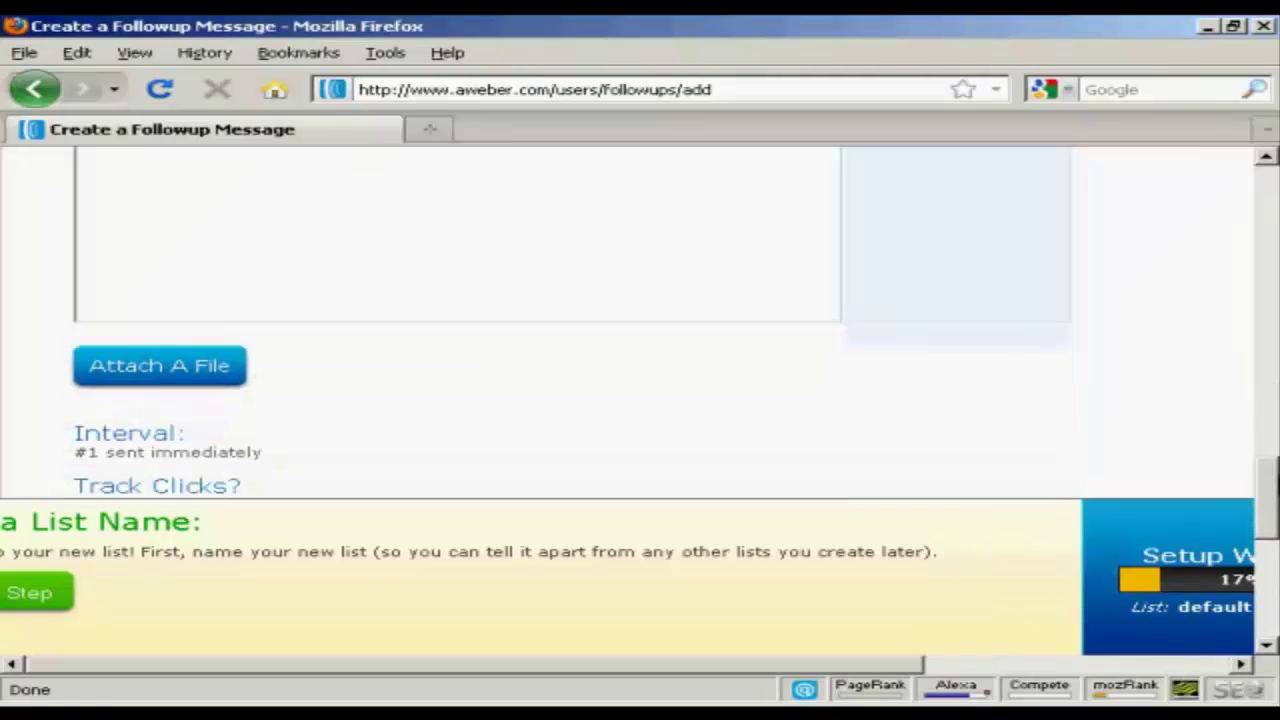
{"action": "scroll", "coordinate": [640, 320], "scroll_direction": "down", "scroll_amount": 2}
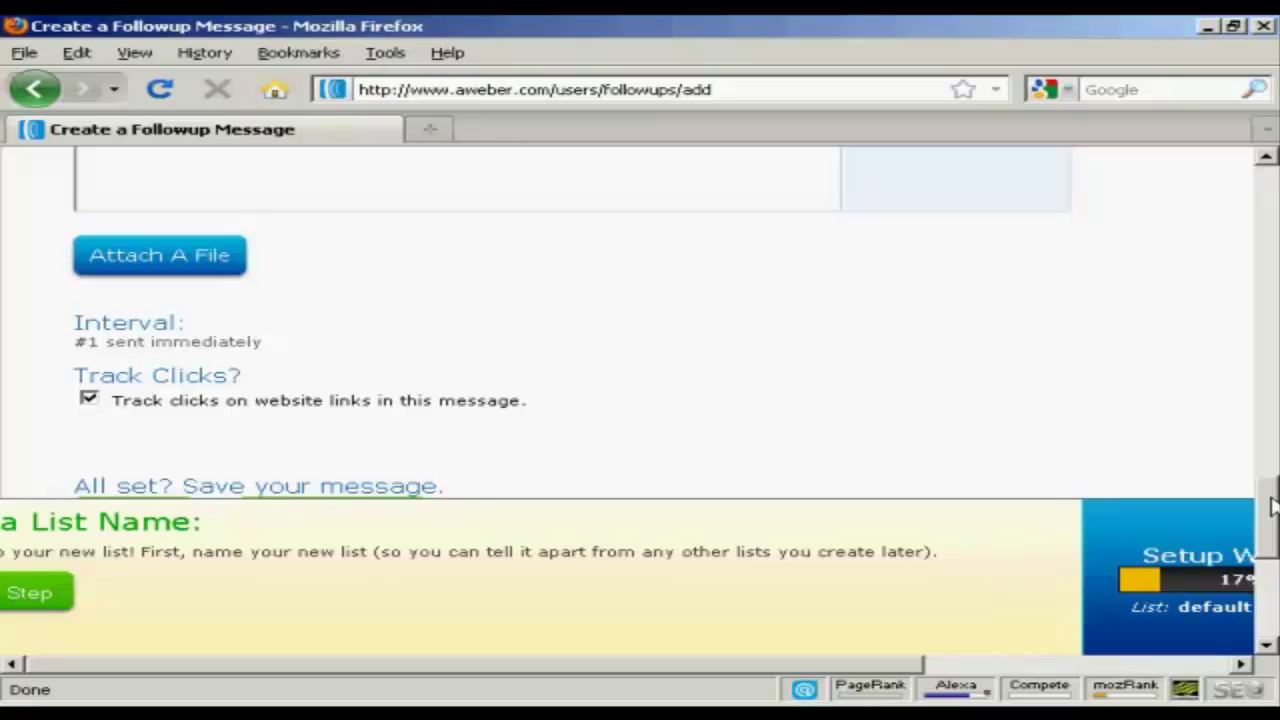
{"action": "left_click_drag", "start_coordinate": [1271, 507], "coordinate": [1271, 537]}
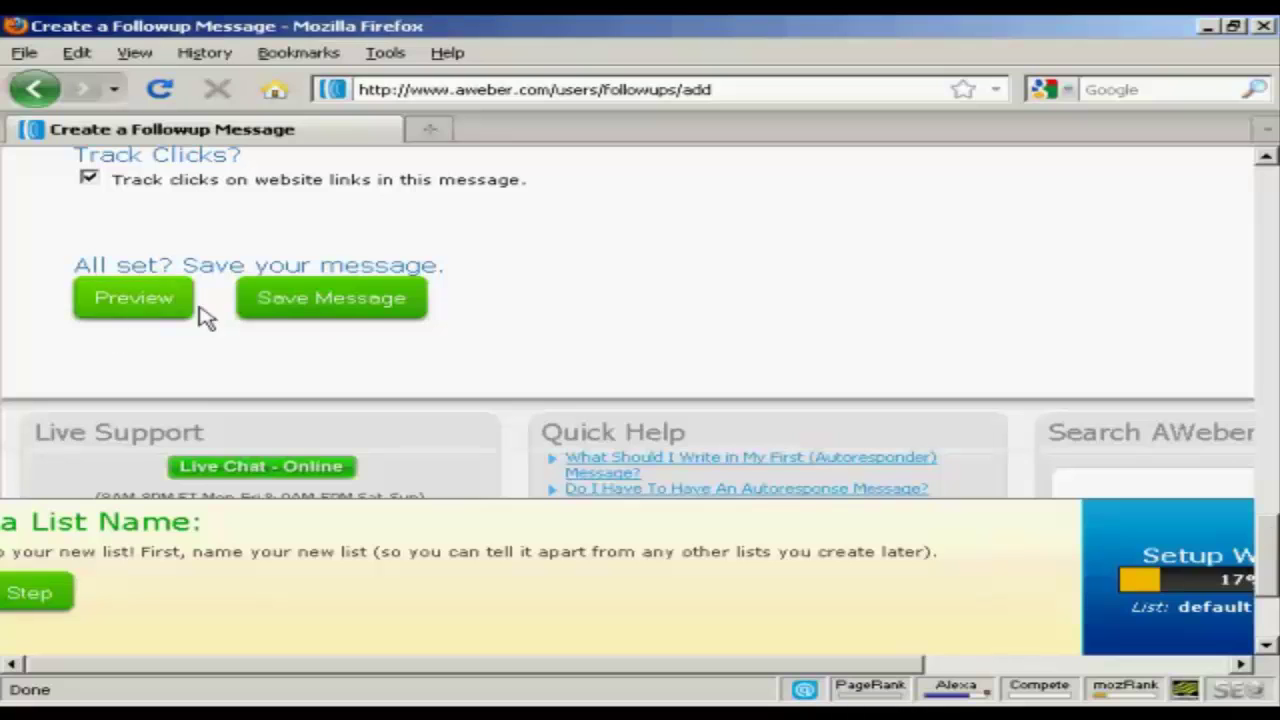
{"action": "left_click_drag", "start_coordinate": [1271, 550], "coordinate": [1271, 277]}
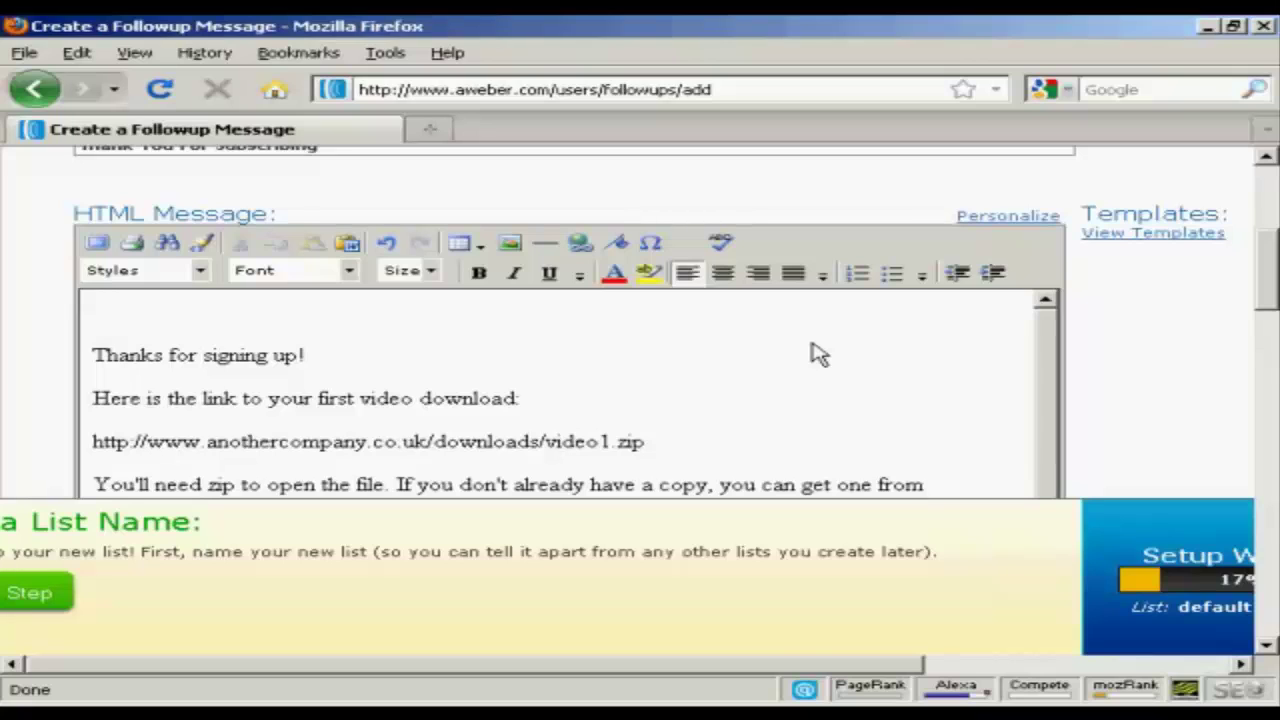
Type 'Hi' at the start of the pasted welcome message body.
{"action": "type", "text": "Hi"}
Insert the {!firstname} merge field after 'Hi' and follow it with a comma.
{"action": "left_click", "coordinate": [1015, 225]}
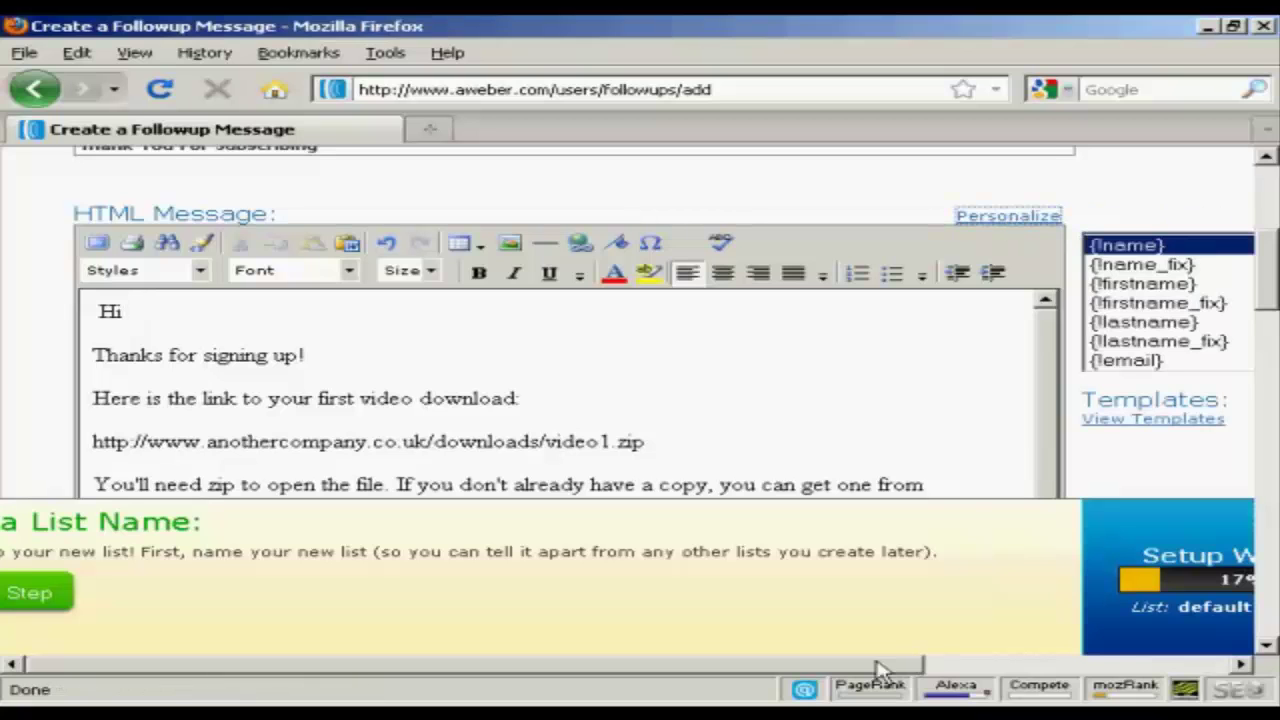
{"action": "left_click_drag", "start_coordinate": [900, 665], "coordinate": [1085, 665]}
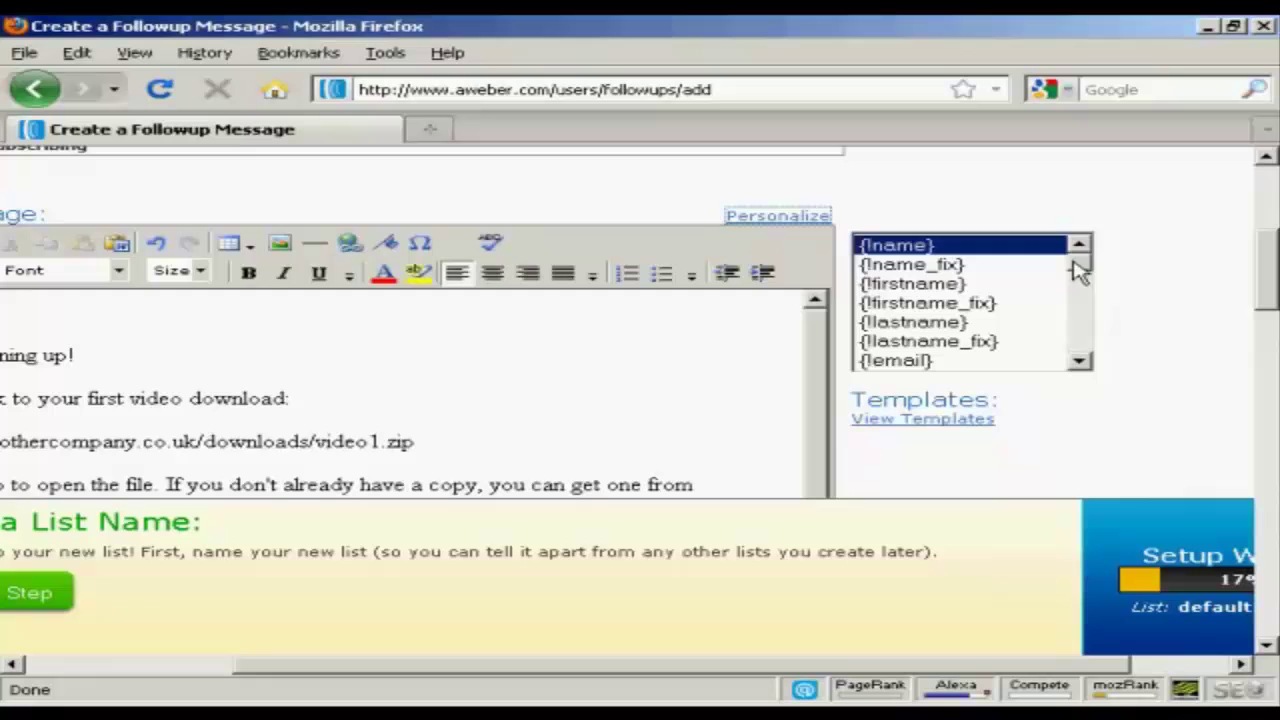
{"action": "mouse_move", "coordinate": [1078, 270]}
{"action": "left_mouse_down"}
{"action": "mouse_move", "coordinate": [1086, 323]}
{"action": "mouse_move", "coordinate": [1097, 283]}
{"action": "mouse_move", "coordinate": [1085, 255]}
{"action": "left_mouse_up"}
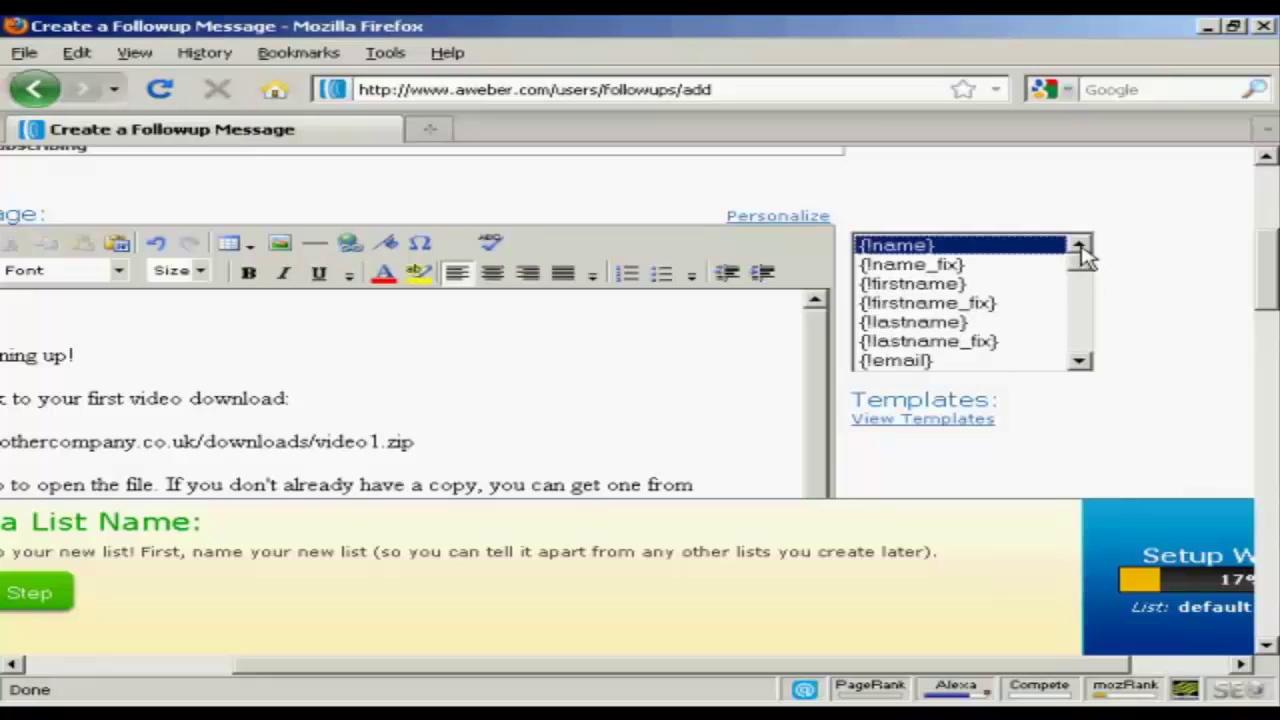
{"action": "left_click", "coordinate": [905, 284]}
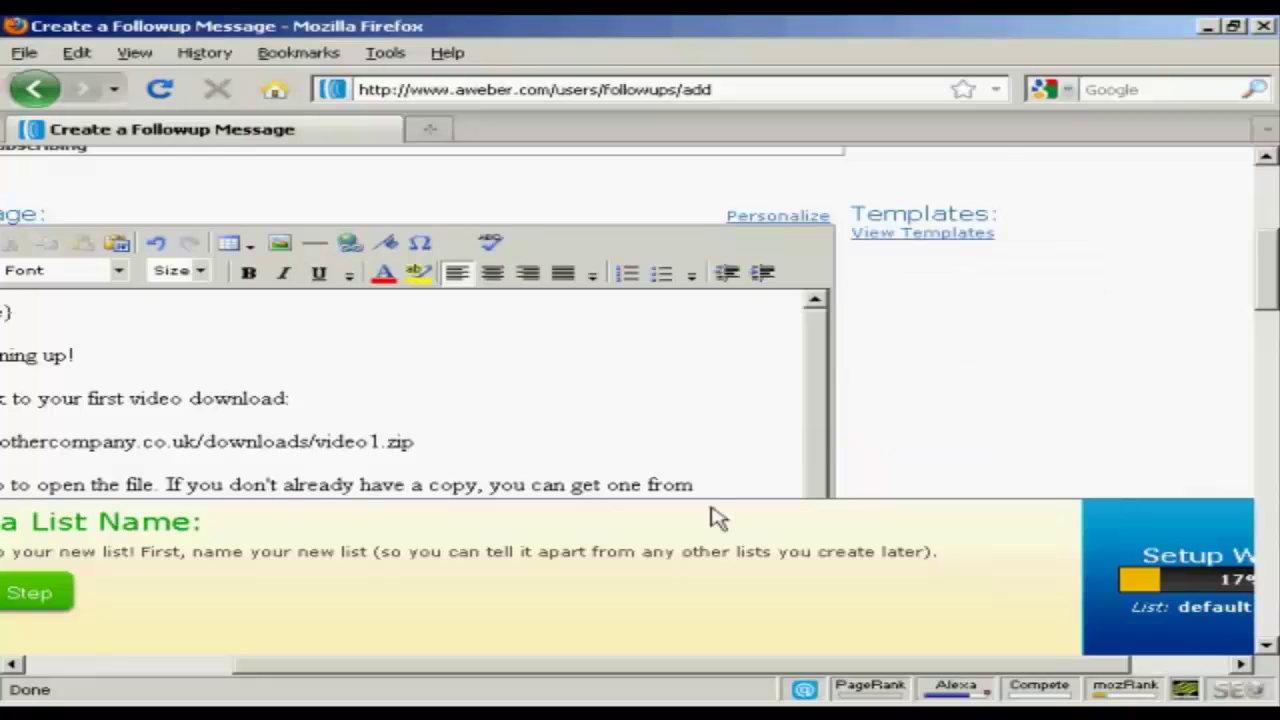
{"action": "left_click_drag", "start_coordinate": [771, 680], "coordinate": [426, 678]}
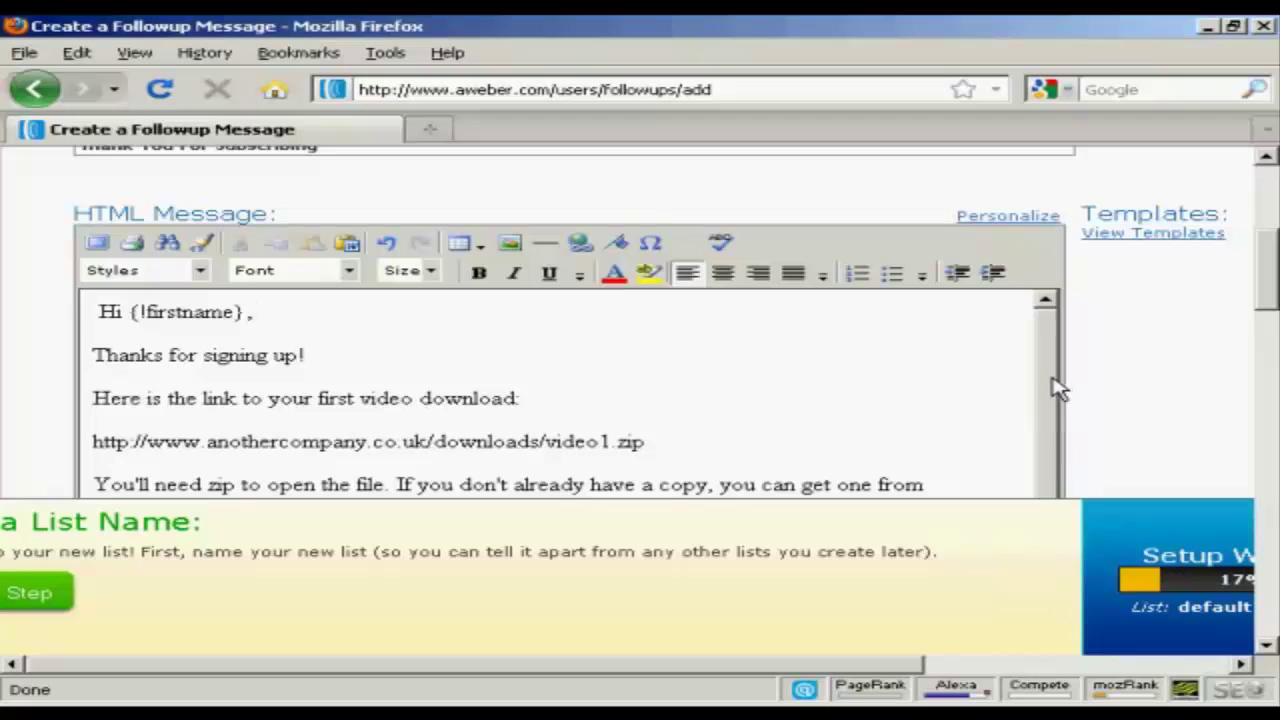
{"action": "scroll", "coordinate": [1045, 390], "scroll_direction": "down", "scroll_amount": 1}
{"action": "scroll", "coordinate": [1045, 397], "scroll_direction": "down", "scroll_amount": 1}
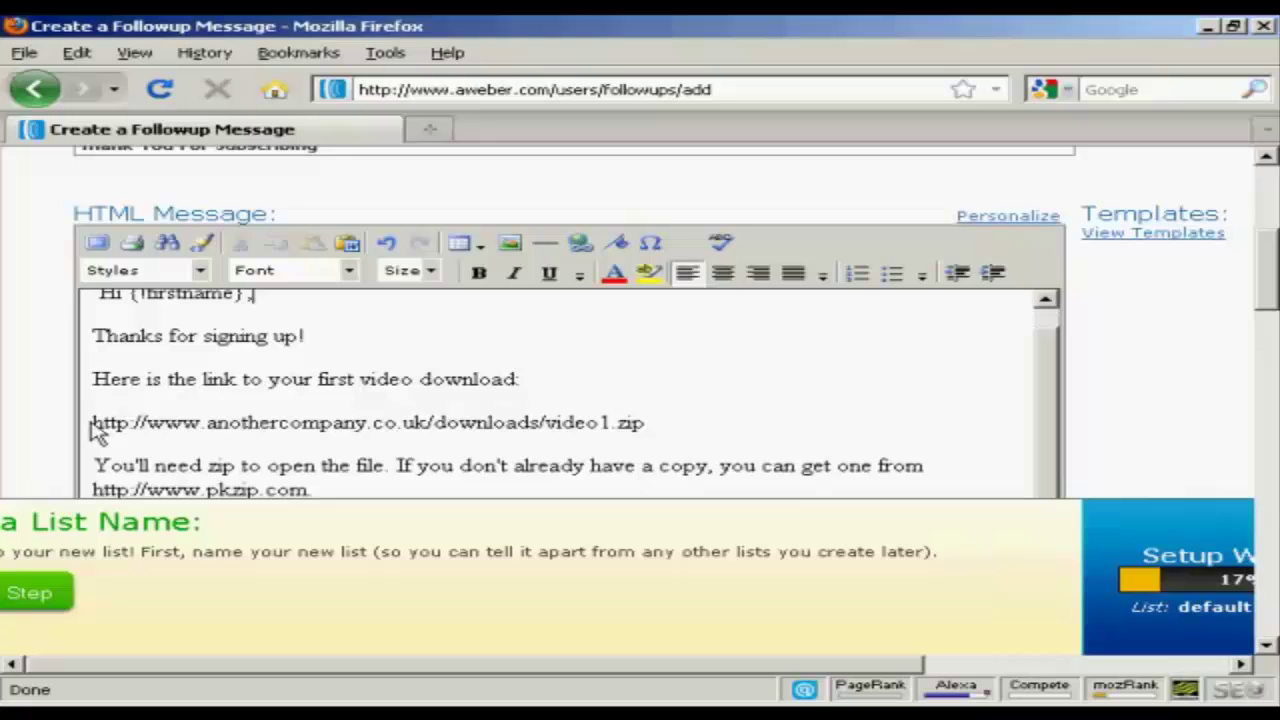
Make the video1.zip pkzip.com address a hyperlink pointing to that same URL.
{"action": "left_click_drag", "start_coordinate": [89, 422], "coordinate": [650, 428]}
{"action": "key", "text": "ctrl+c"}
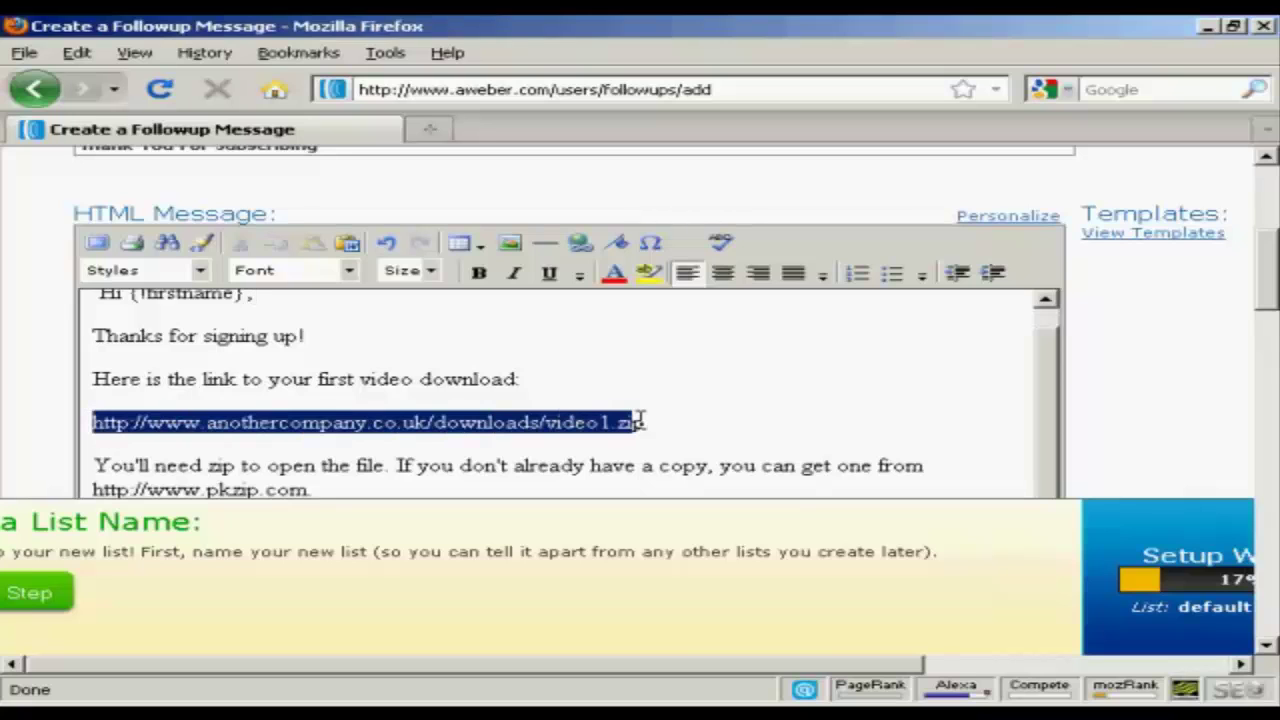
{"action": "left_click", "coordinate": [581, 244]}
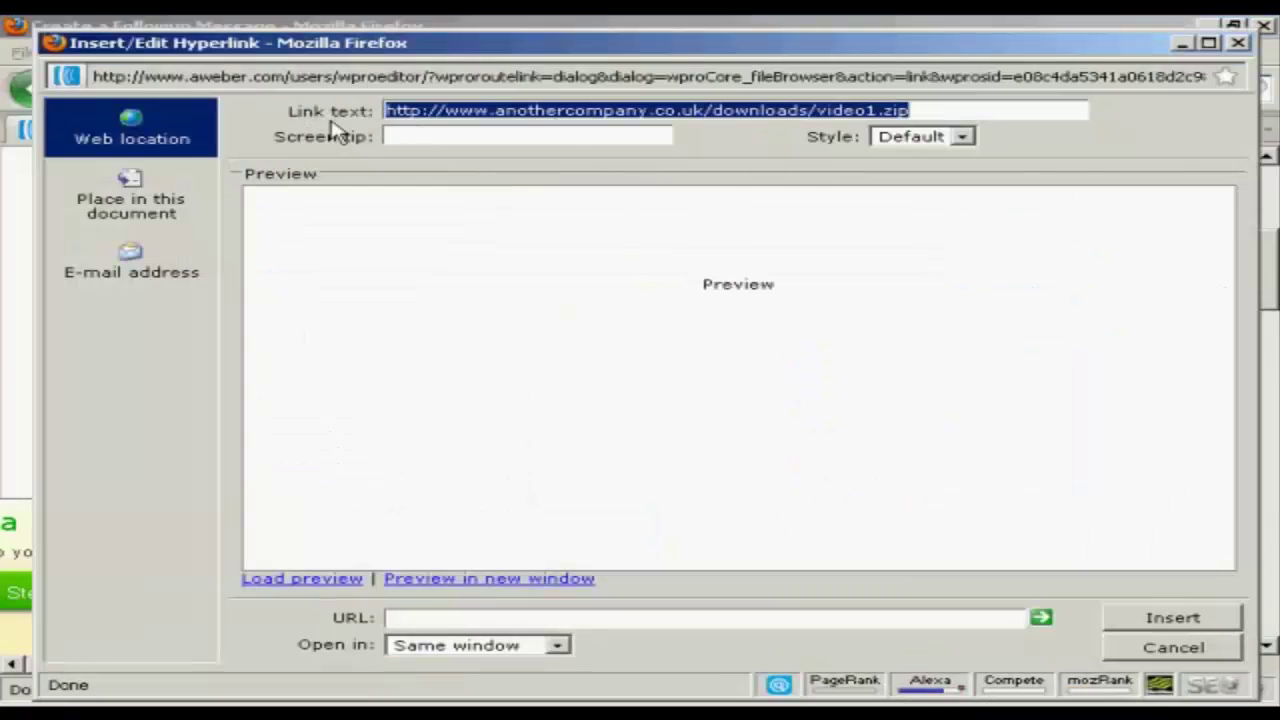
{"action": "left_click", "coordinate": [397, 617]}
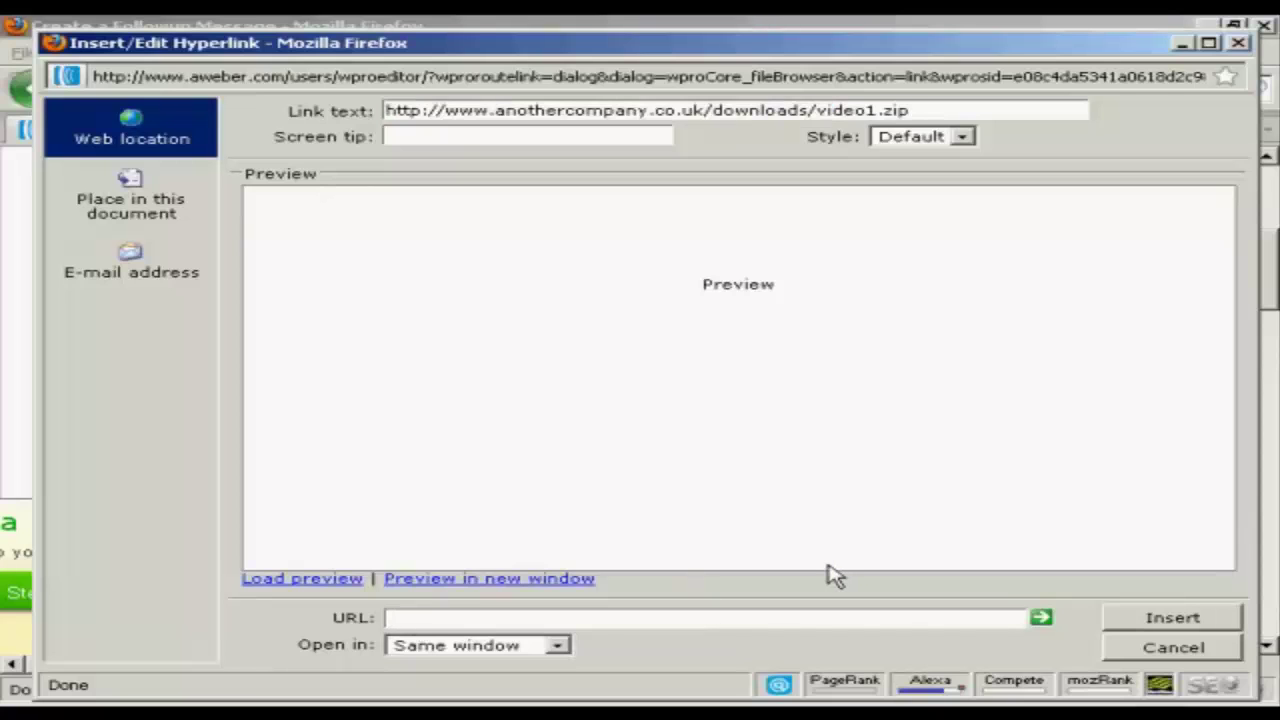
{"action": "key", "text": "ctrl+v"}
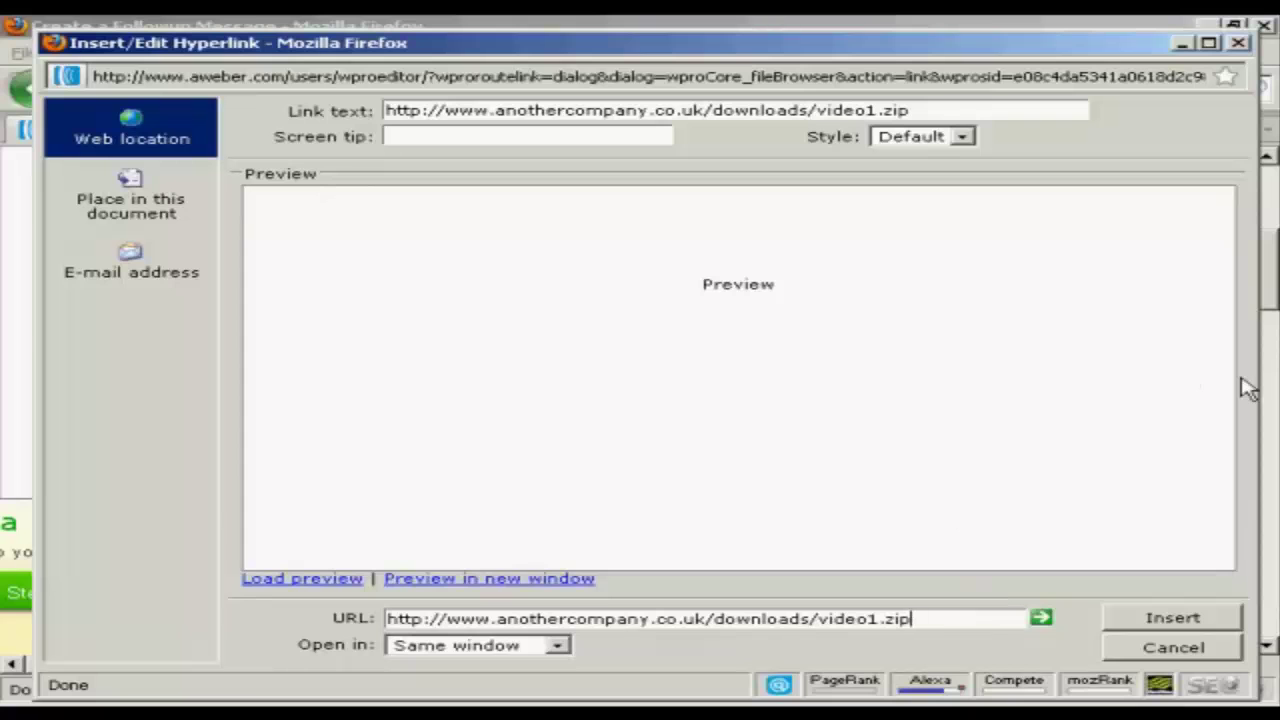
{"action": "left_click", "coordinate": [1163, 622]}
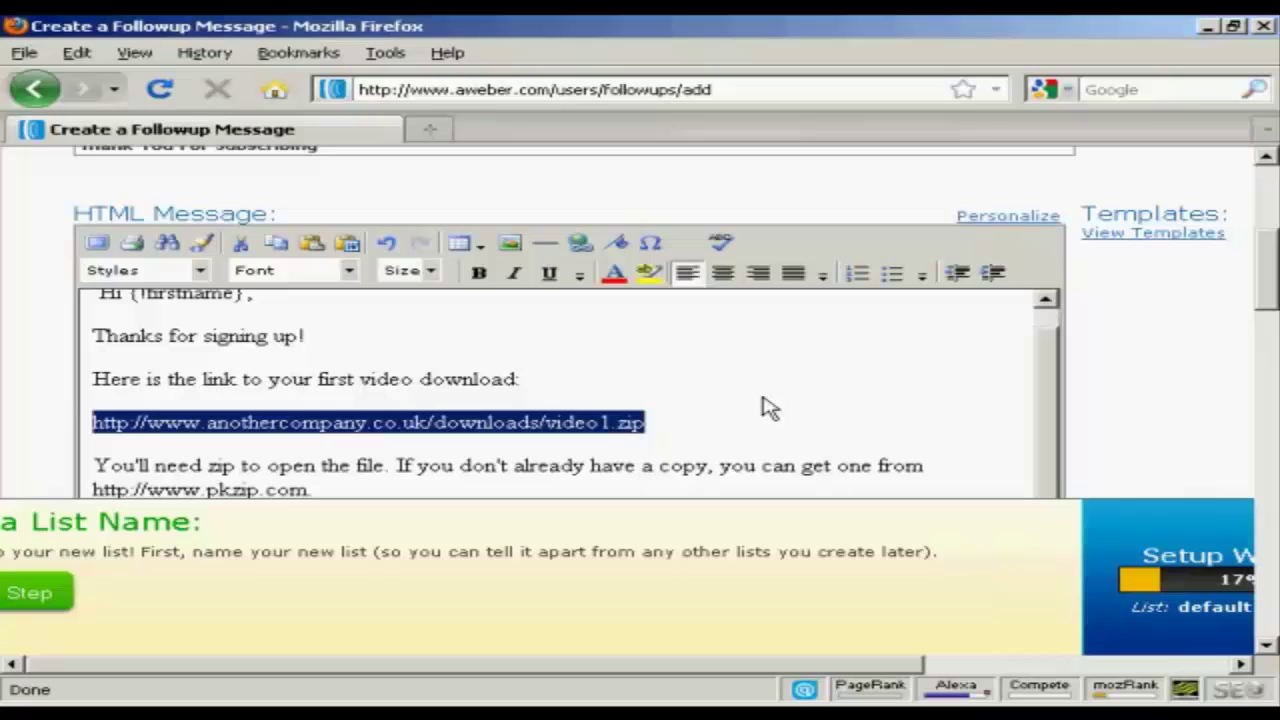
{"action": "left_click", "coordinate": [676, 425]}
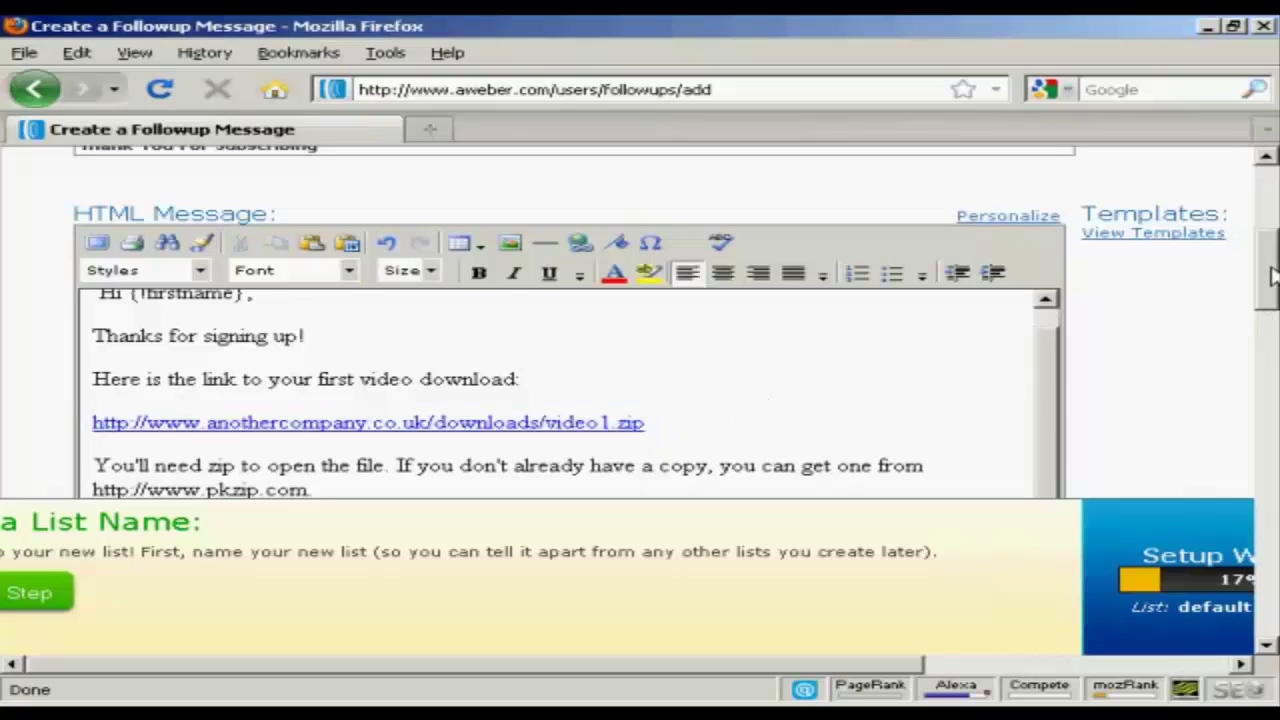
{"action": "left_click_drag", "start_coordinate": [1272, 277], "coordinate": [1268, 295]}
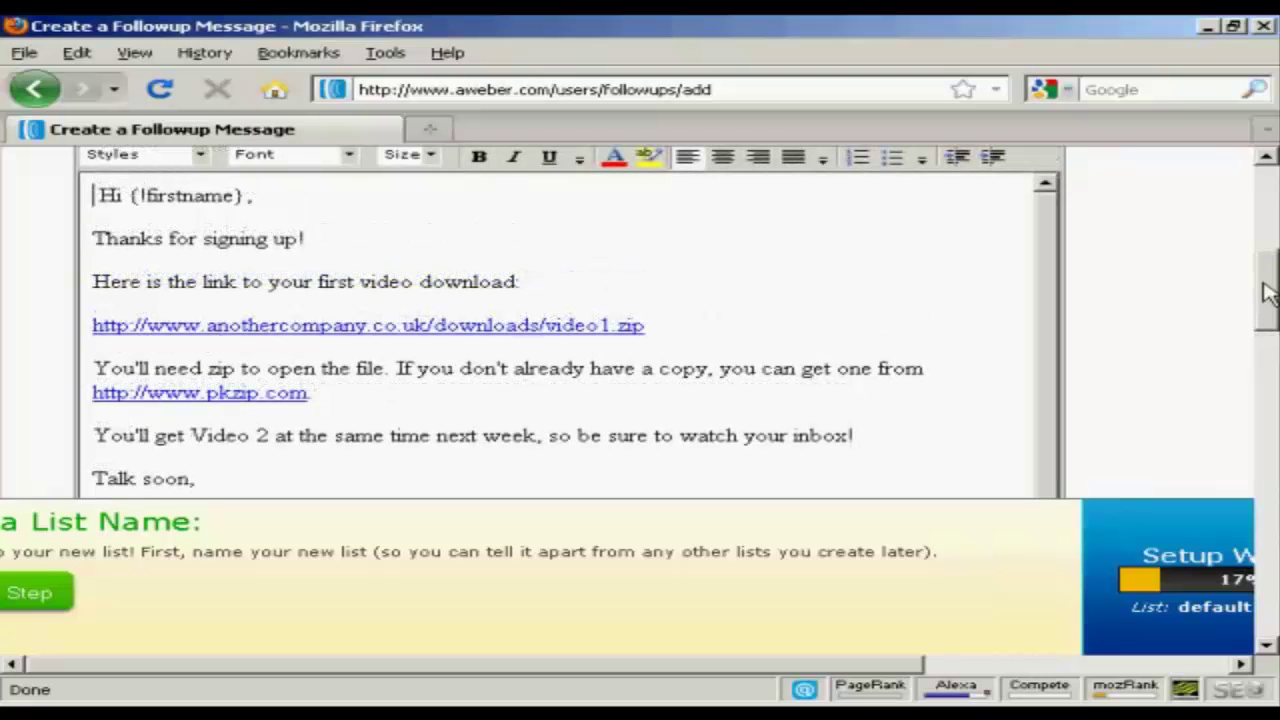
{"action": "left_click_drag", "start_coordinate": [1268, 286], "coordinate": [1268, 462]}
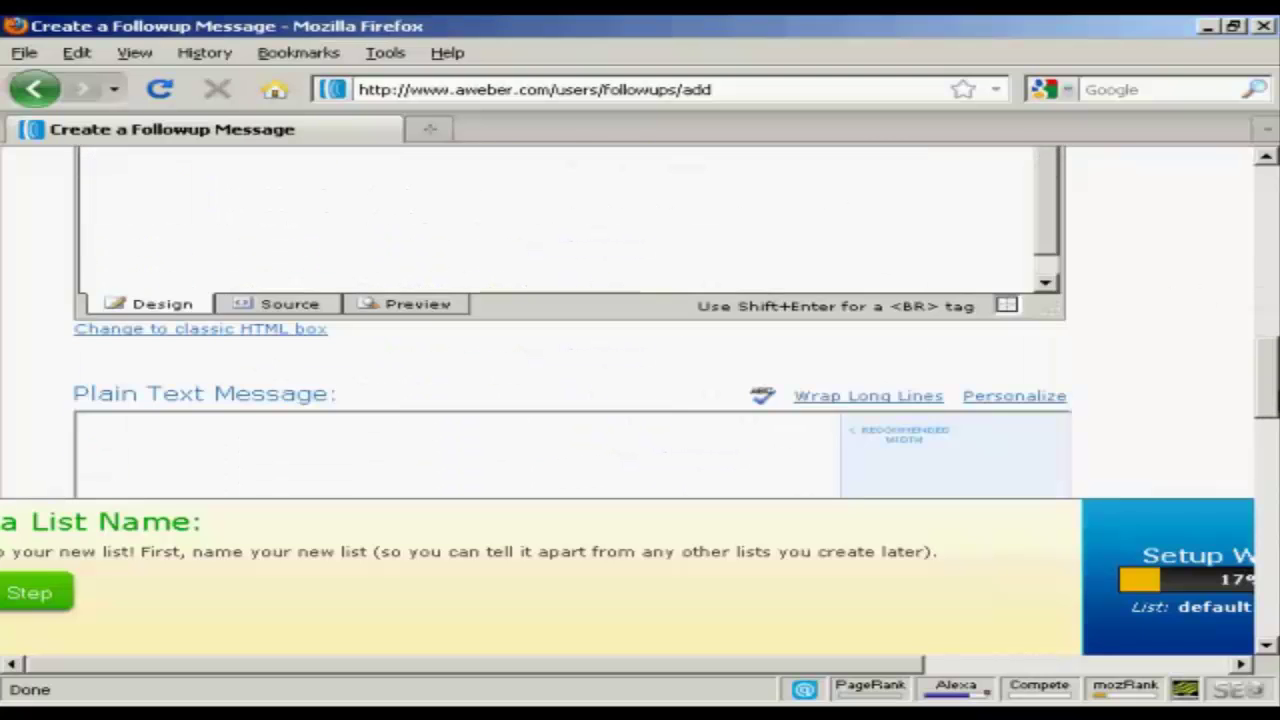
{"action": "scroll", "coordinate": [1000, 352], "scroll_direction": "down", "scroll_amount": 3}
{"action": "scroll", "coordinate": [1000, 352], "scroll_direction": "down", "scroll_amount": 4}
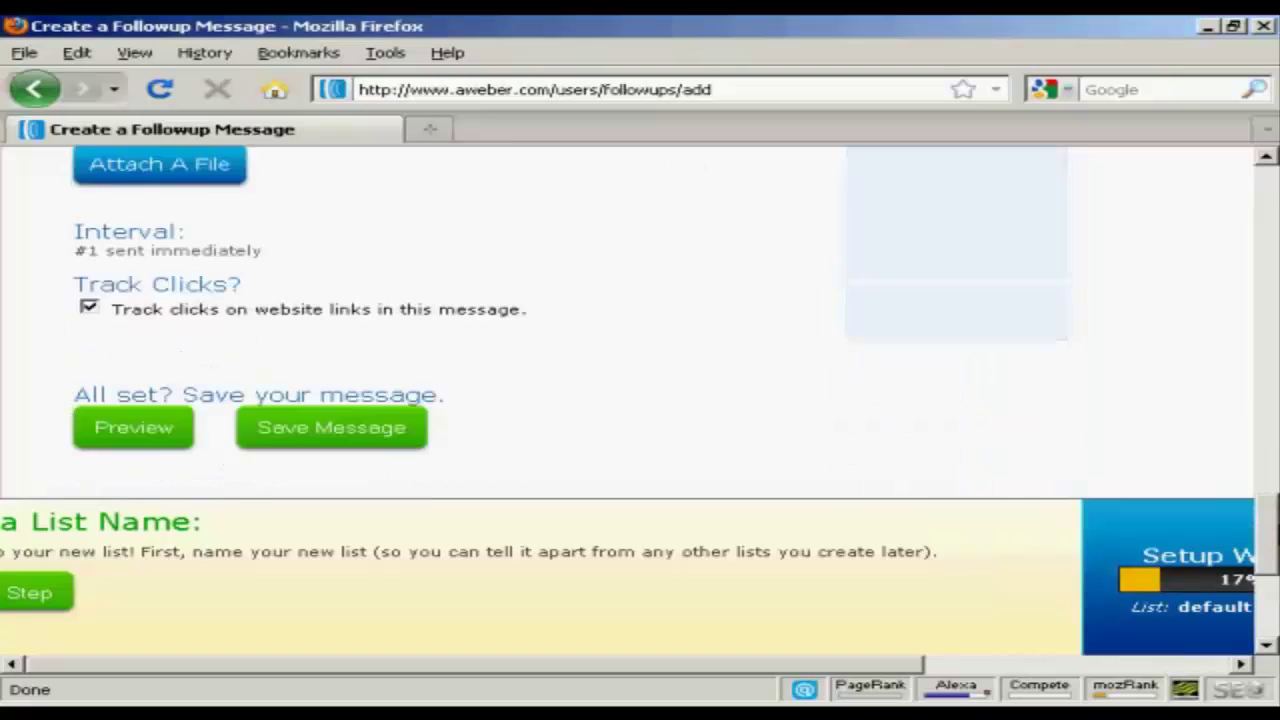
{"action": "scroll", "coordinate": [1000, 352], "scroll_direction": "down", "scroll_amount": 1}
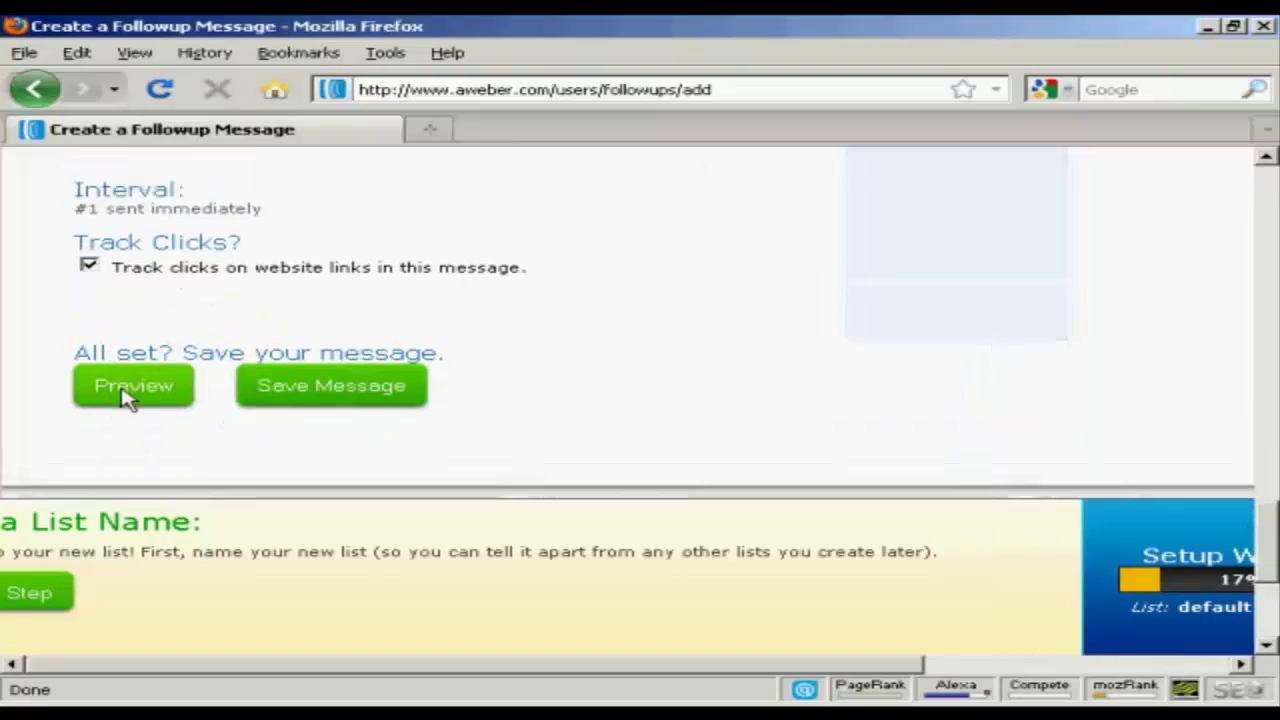
{"action": "left_click", "coordinate": [127, 396]}
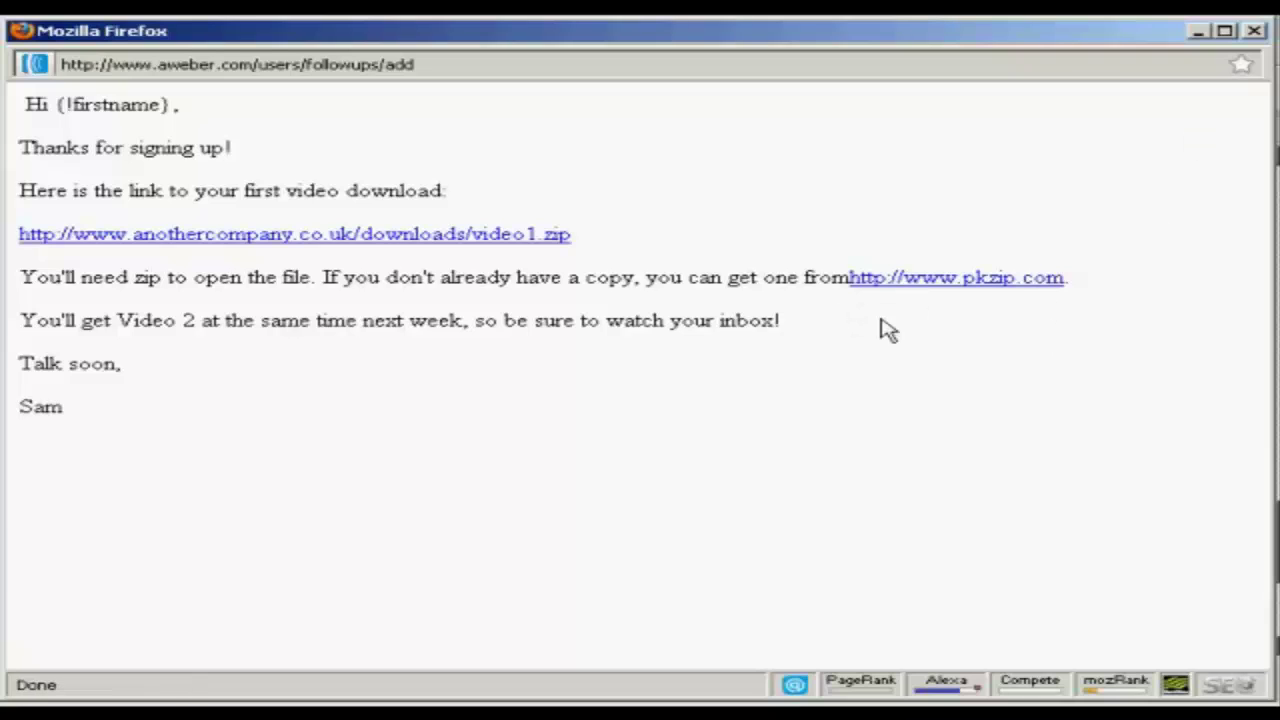
{"action": "left_click", "coordinate": [1254, 32]}
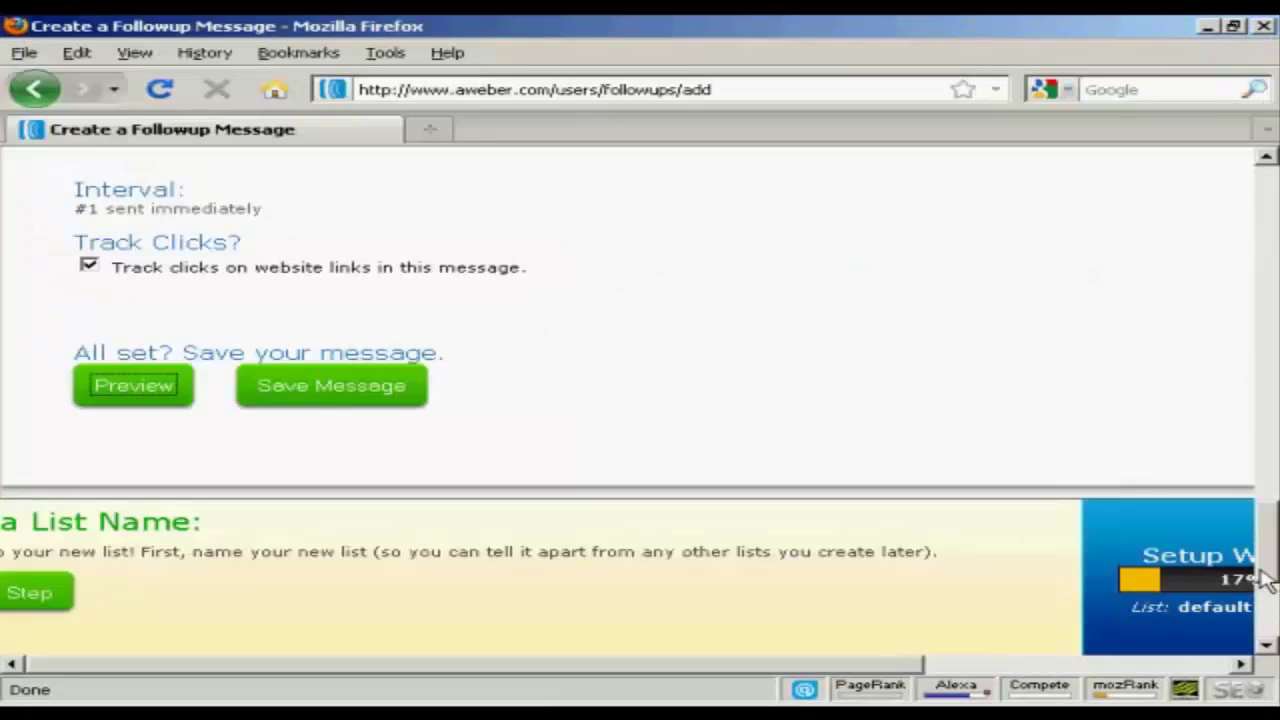
Add a space after 'from' before the pkzip link in the message body.
{"action": "scroll", "coordinate": [1268, 480], "scroll_direction": "up", "scroll_amount": 2}
{"action": "left_click_drag", "start_coordinate": [1268, 480], "coordinate": [1268, 338]}
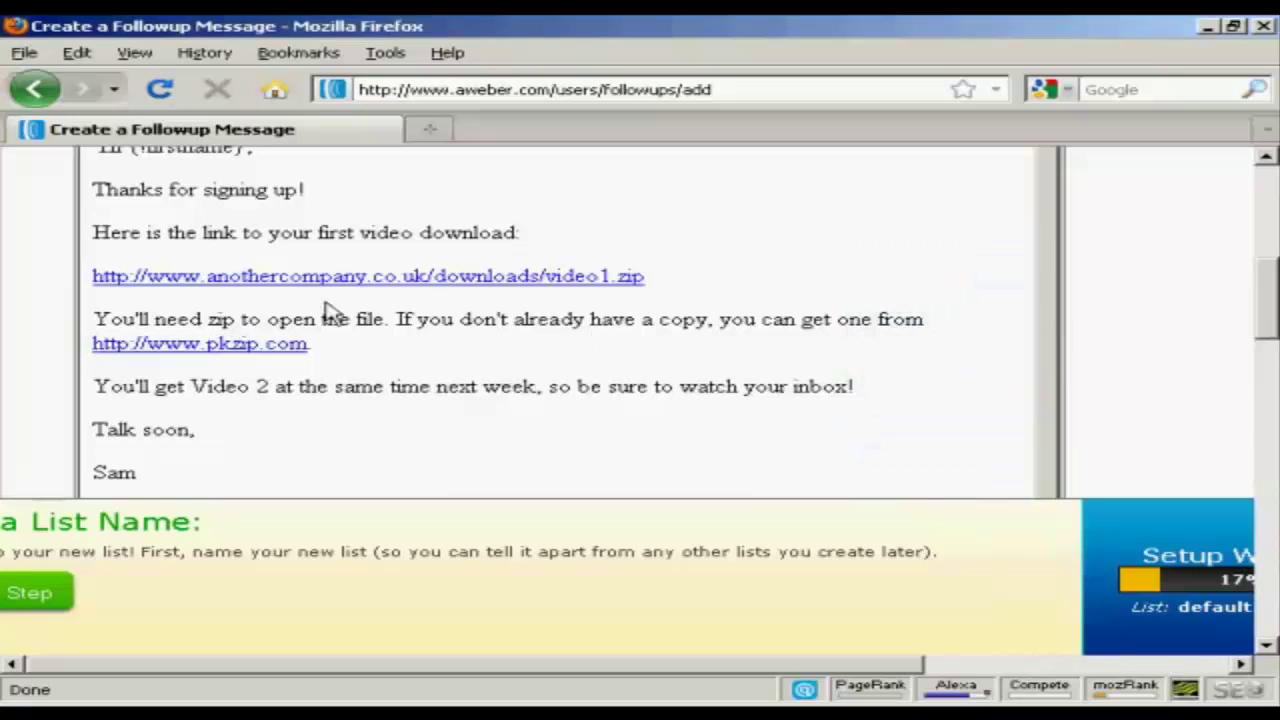
{"action": "left_click", "coordinate": [922, 320]}
{"action": "left_click_drag", "start_coordinate": [1268, 292], "coordinate": [1270, 543]}
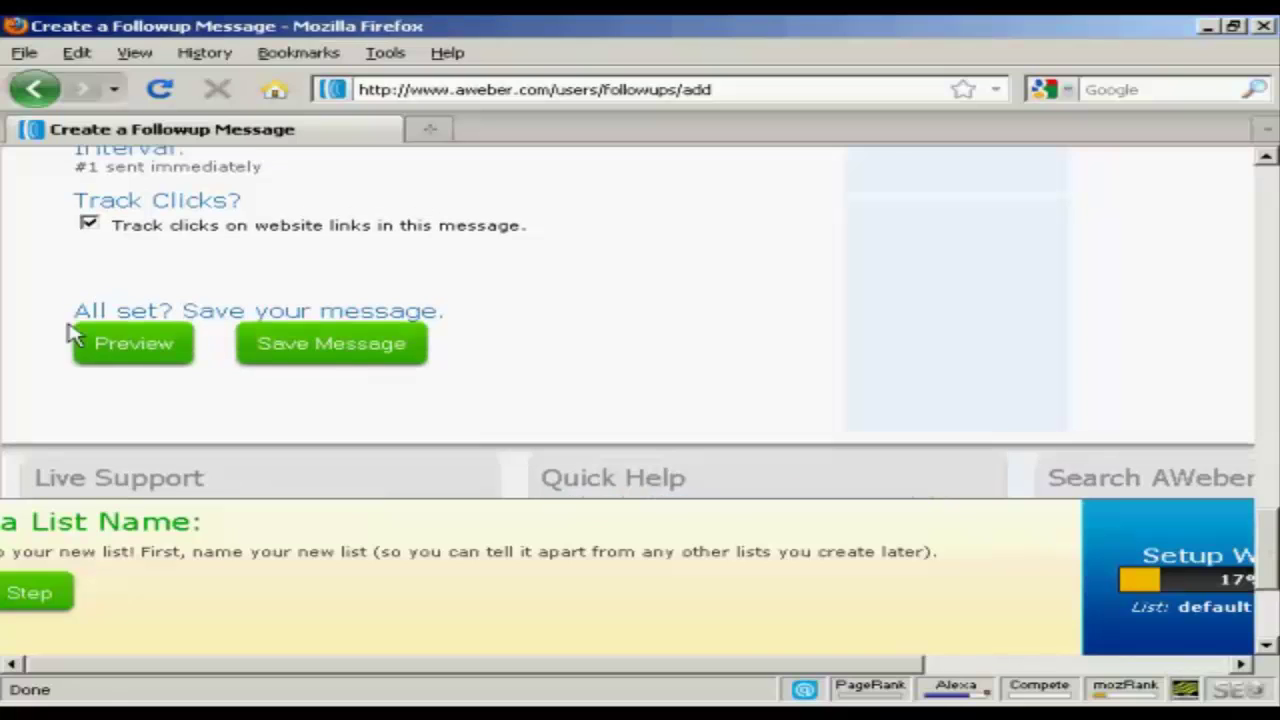
Preview the corrected message, close the preview, and save the follow-up.
{"action": "left_click", "coordinate": [128, 350]}
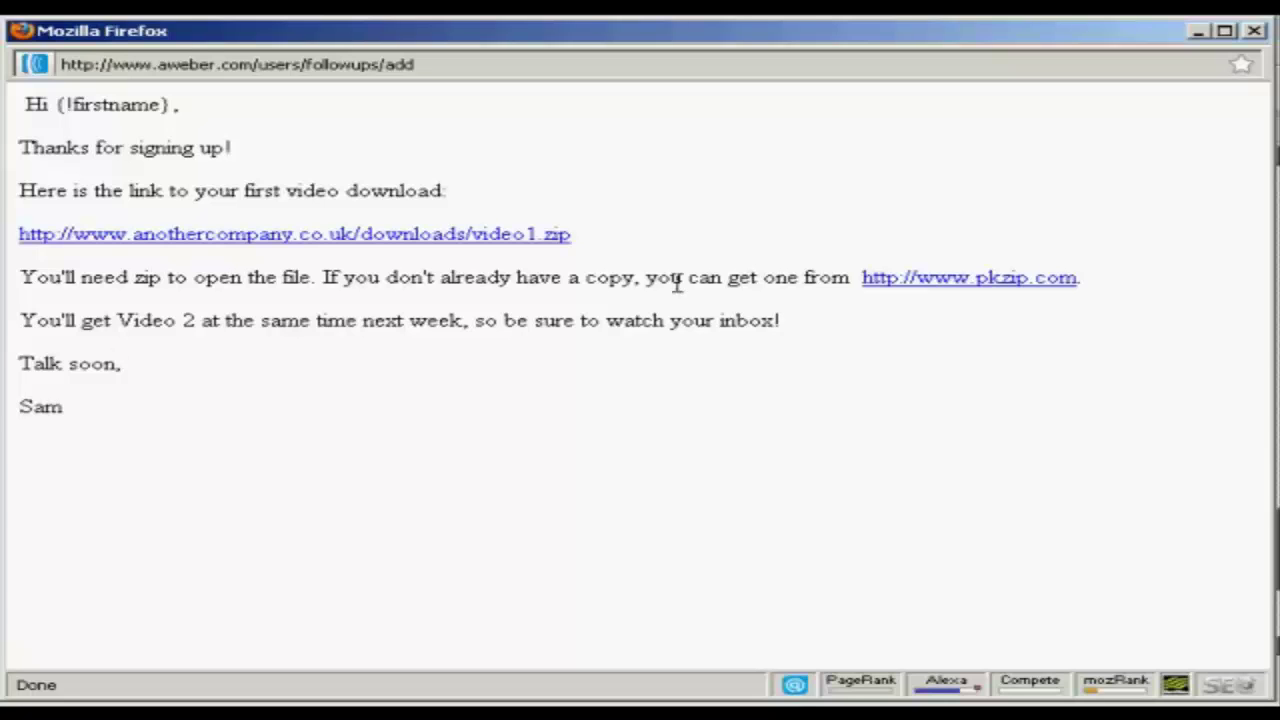
{"action": "left_click", "coordinate": [1255, 31]}
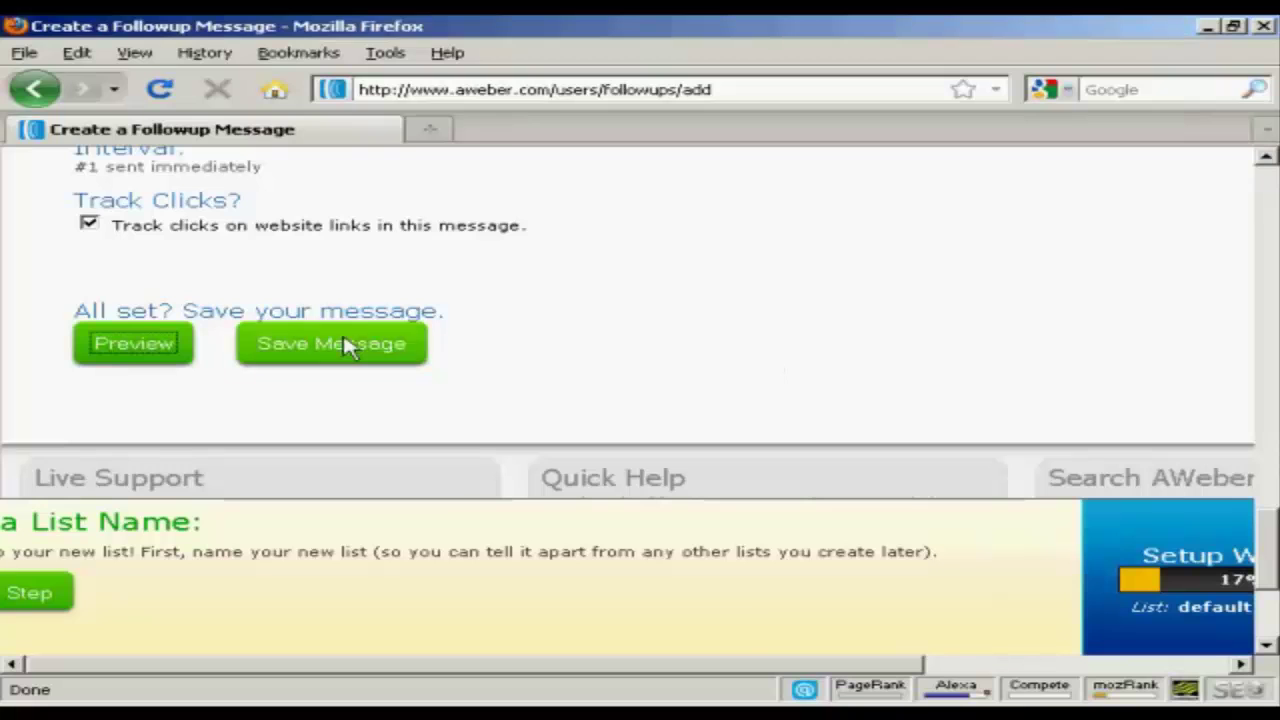
{"action": "left_click", "coordinate": [340, 343]}
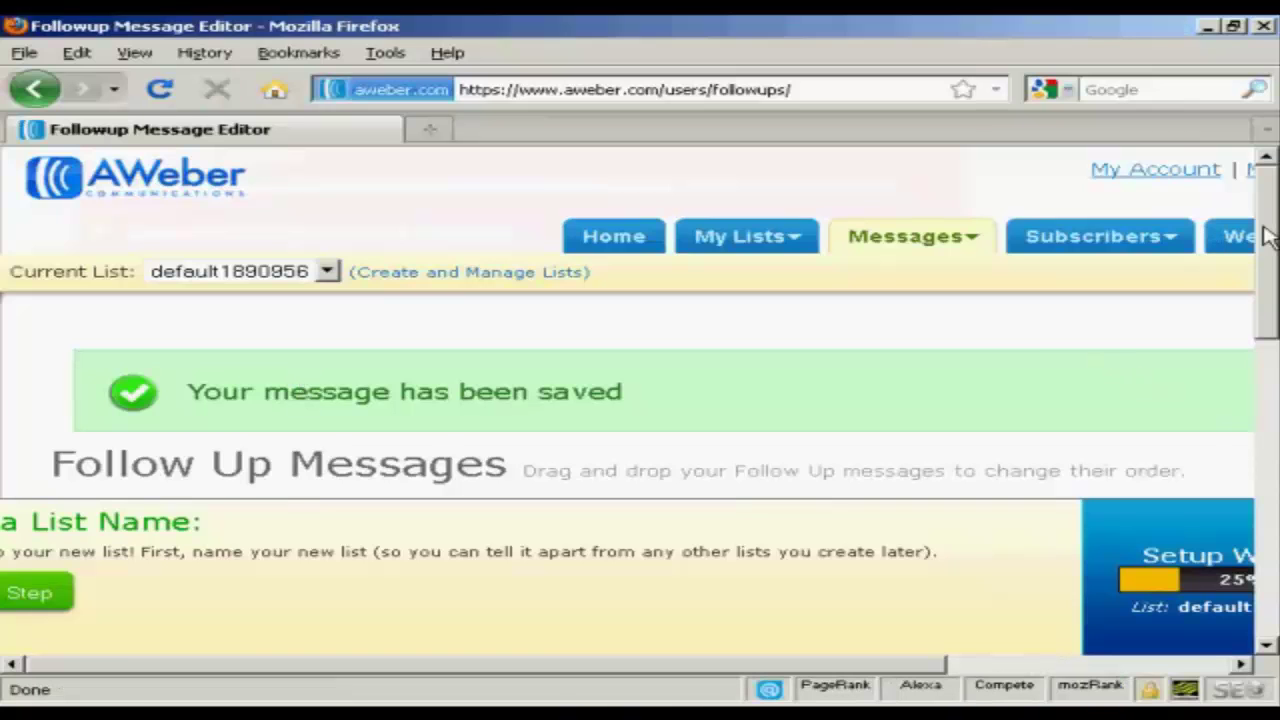
Scroll the list page back up to its top to reach the Web Forms tab.
{"action": "scroll", "coordinate": [1265, 240], "scroll_direction": "down", "scroll_amount": 3}
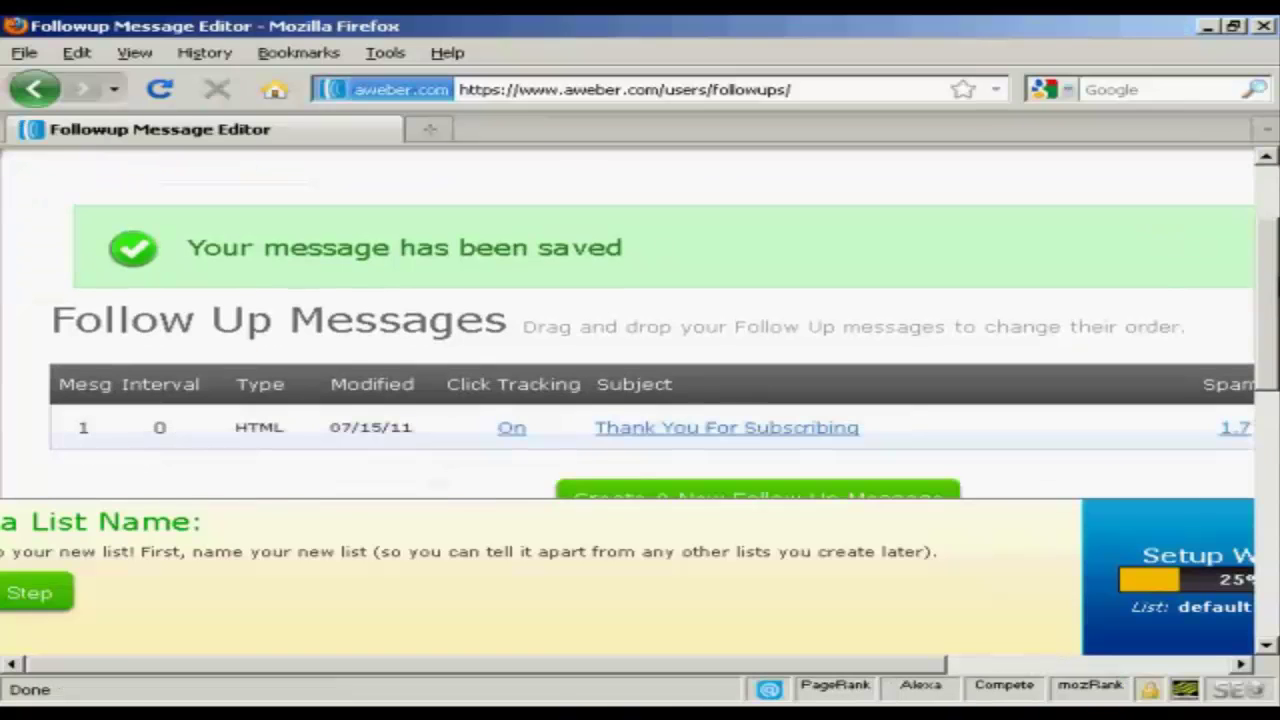
{"action": "scroll", "coordinate": [640, 323], "scroll_direction": "down", "scroll_amount": 1}
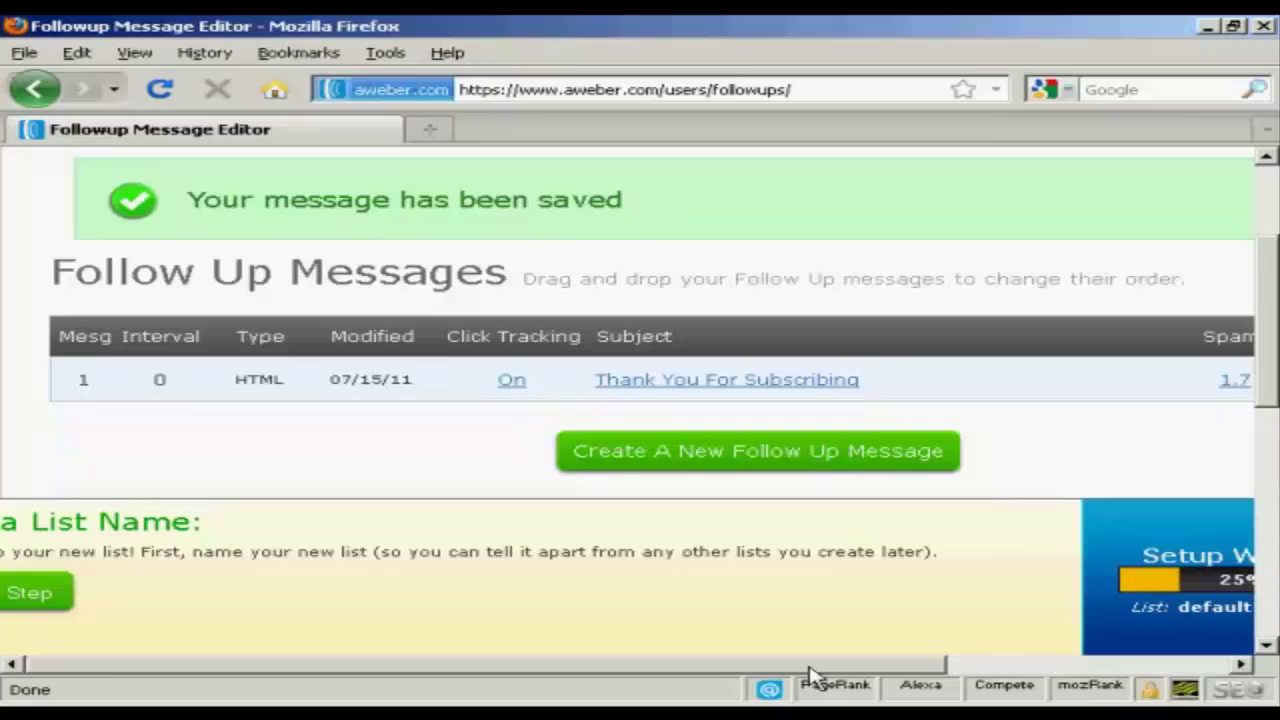
{"action": "mouse_move", "coordinate": [871, 668]}
{"action": "left_mouse_down"}
{"action": "mouse_move", "coordinate": [897, 670]}
{"action": "mouse_move", "coordinate": [785, 690]}
{"action": "left_mouse_up"}
{"action": "scroll", "coordinate": [1268, 337], "scroll_direction": "up", "scroll_amount": 3}
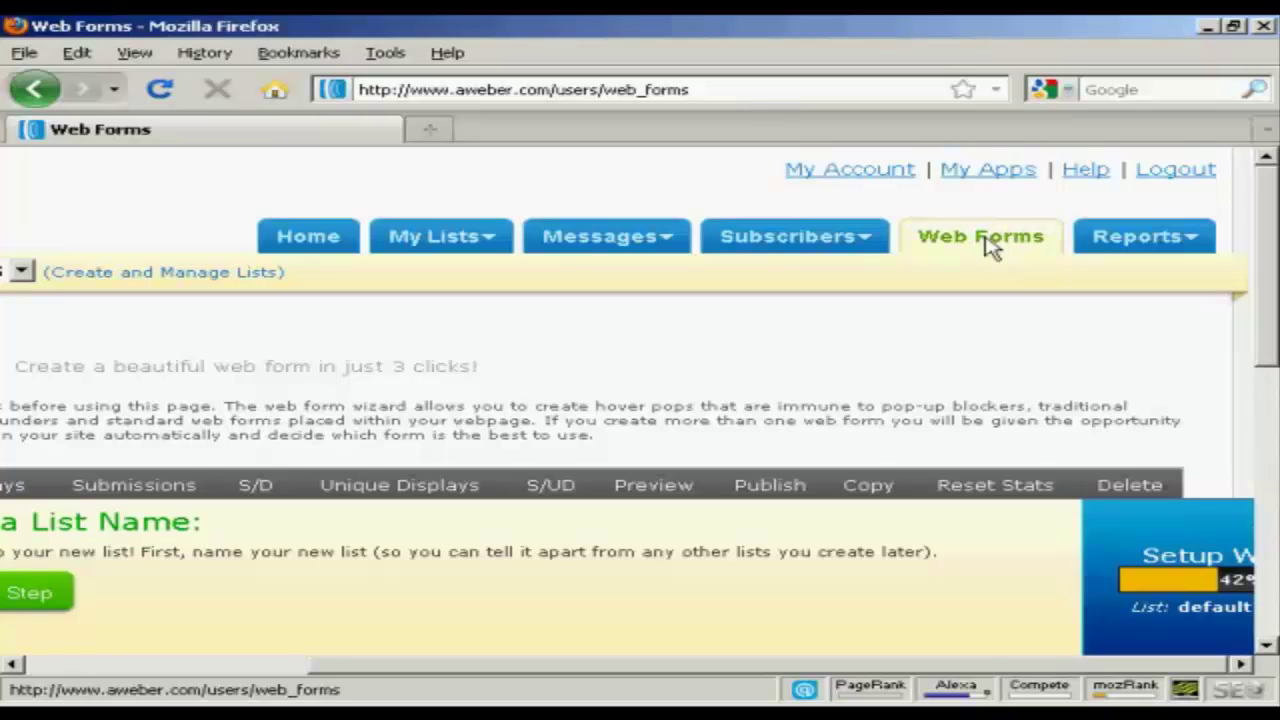
Start creating a new web form in the Web Form Generator.
{"action": "left_click_drag", "start_coordinate": [931, 667], "coordinate": [566, 678]}
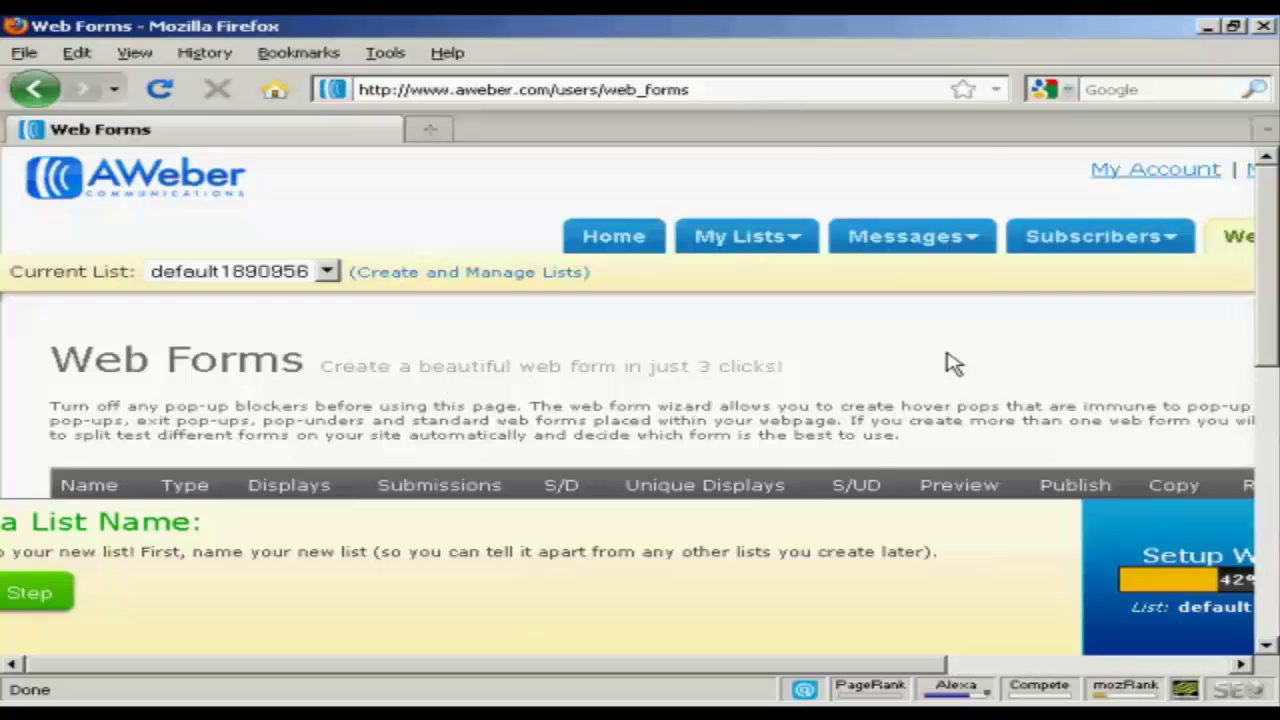
{"action": "left_click_drag", "start_coordinate": [1272, 294], "coordinate": [1272, 343]}
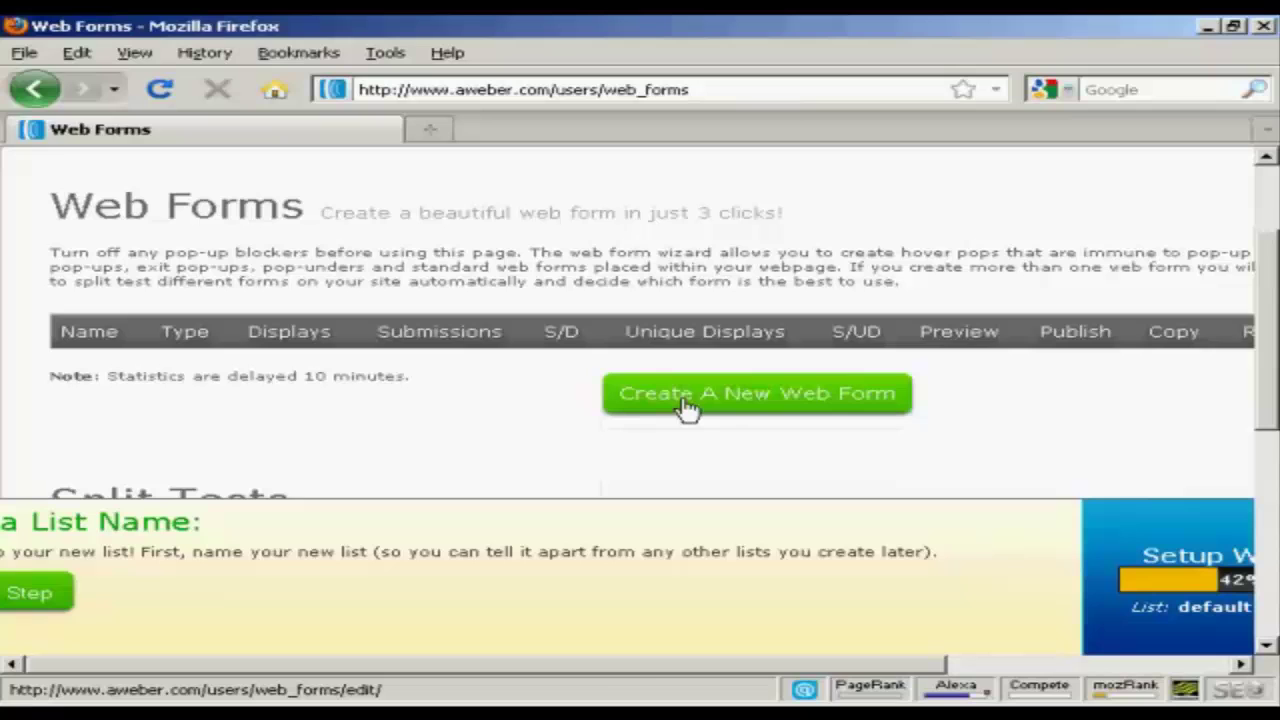
{"action": "left_click", "coordinate": [688, 407]}
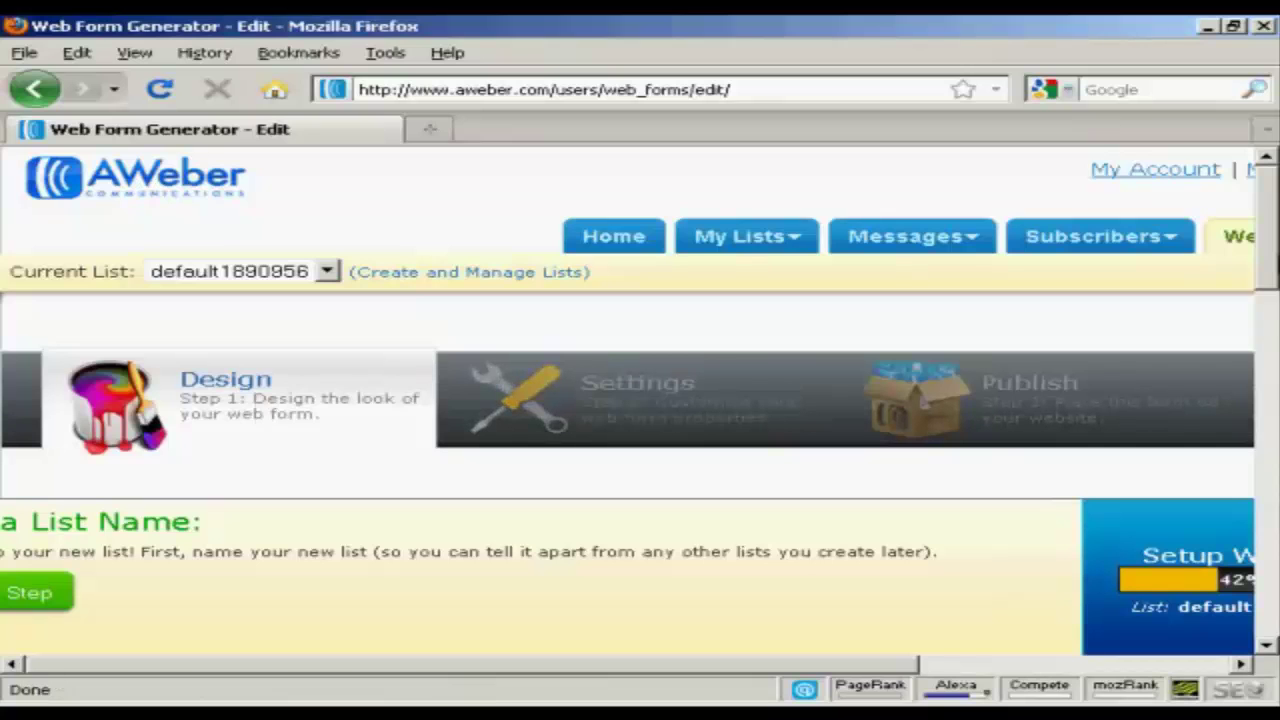
Open the BBQ template's preview from the New templates section.
{"action": "left_click_drag", "start_coordinate": [1272, 237], "coordinate": [1272, 325]}
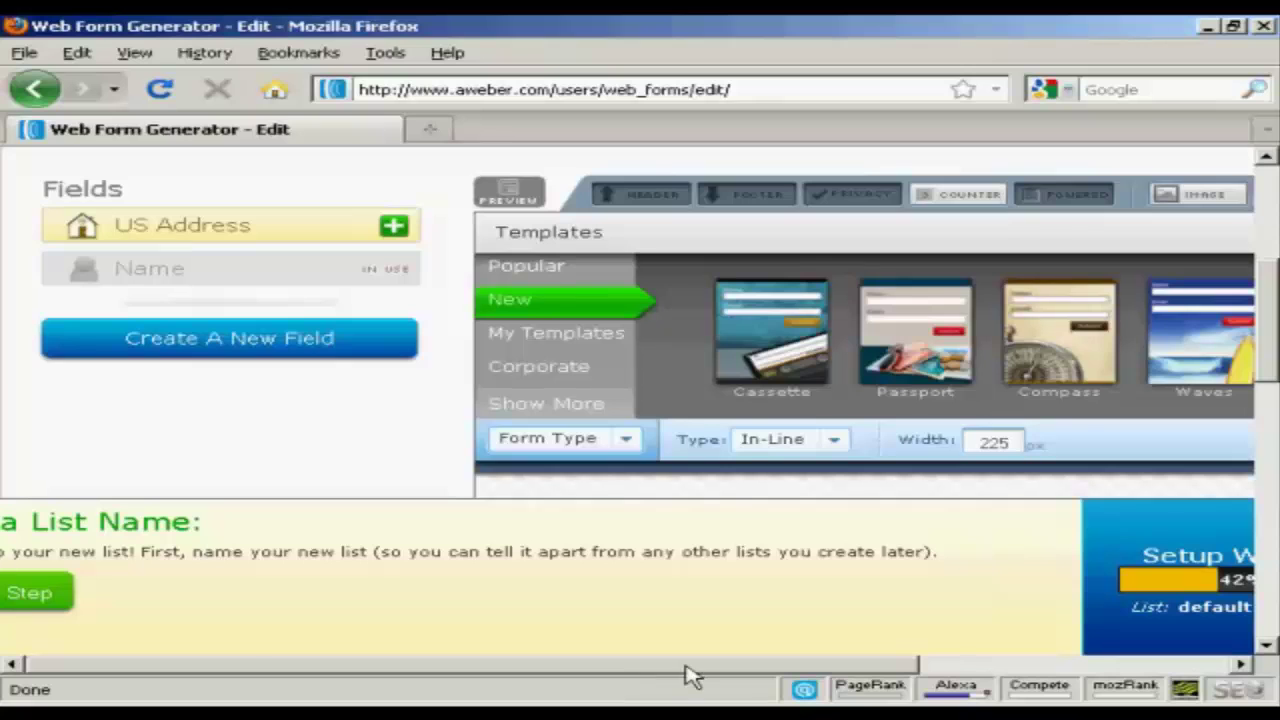
{"action": "left_click_drag", "start_coordinate": [689, 670], "coordinate": [880, 673]}
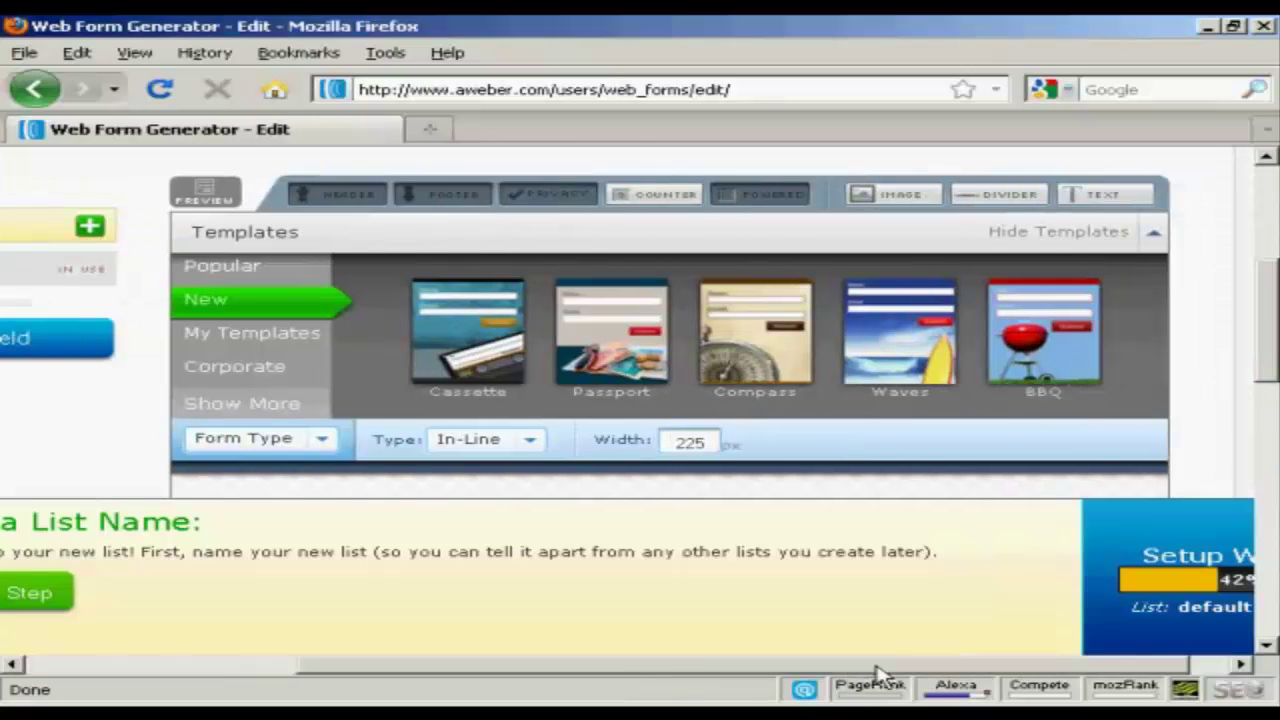
{"action": "left_click", "coordinate": [1062, 343]}
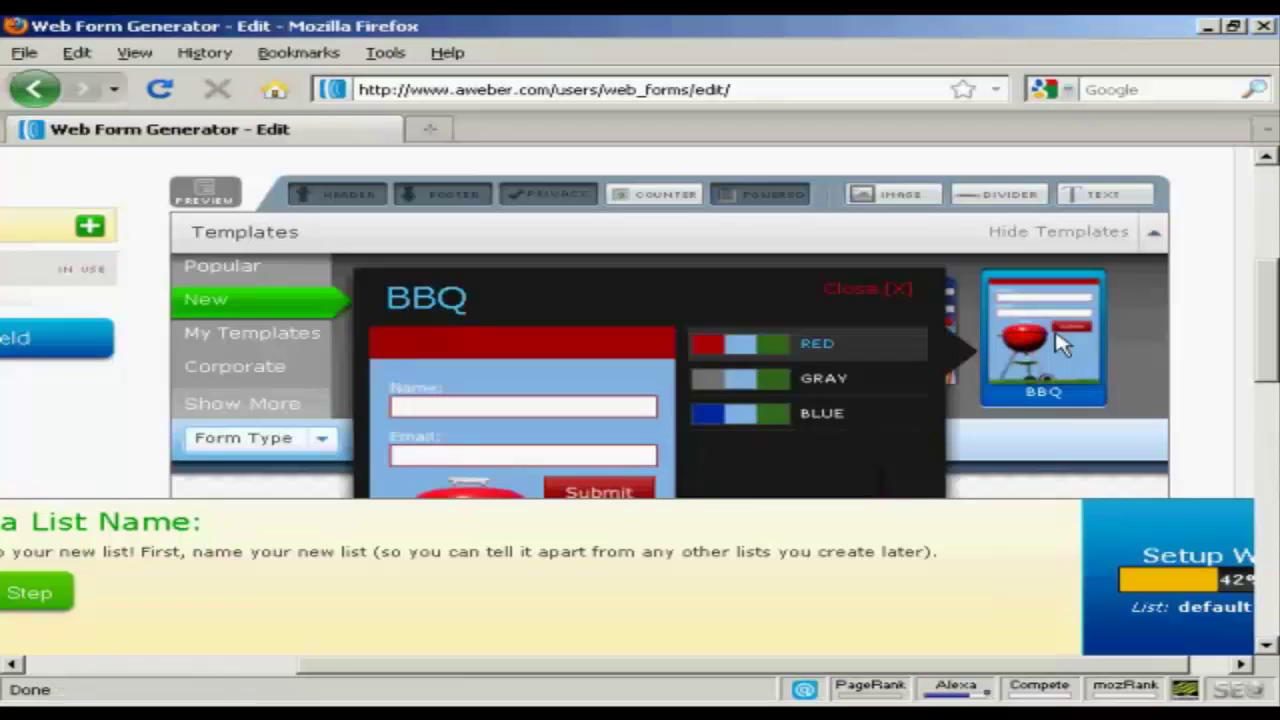
{"action": "scroll", "coordinate": [640, 320], "scroll_direction": "down", "scroll_amount": 3}
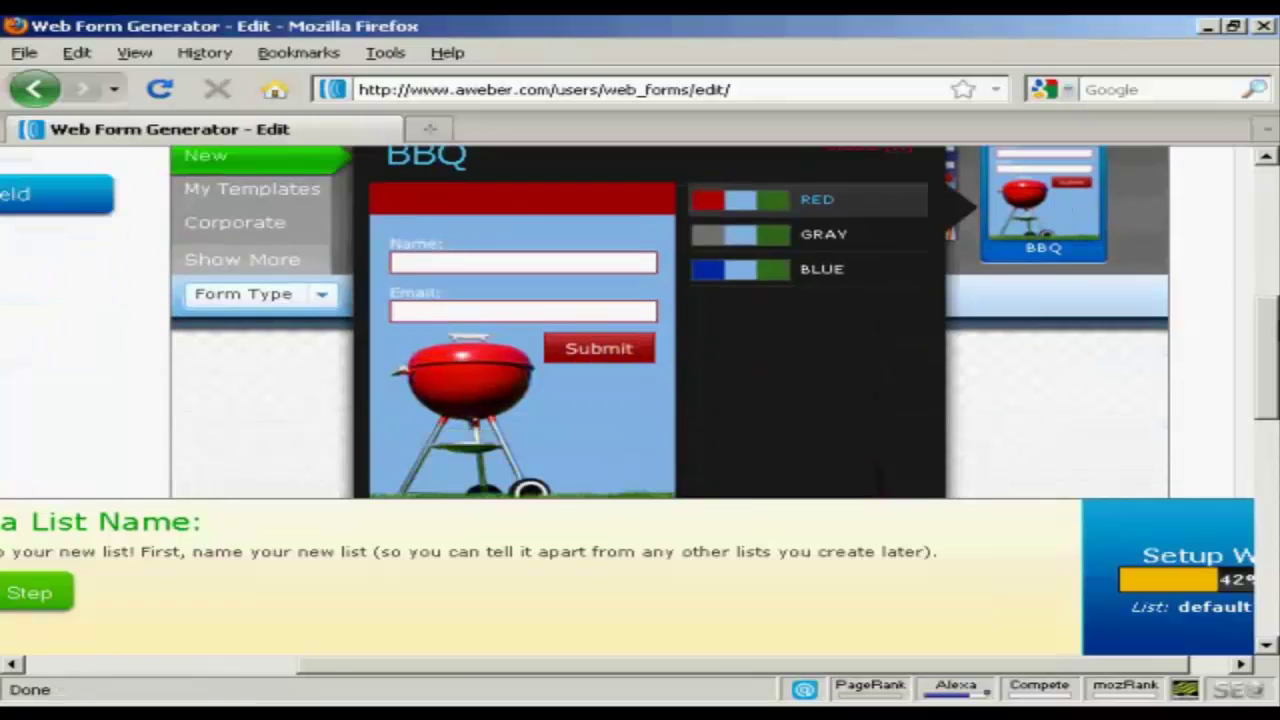
{"action": "scroll", "coordinate": [640, 320], "scroll_direction": "down", "scroll_amount": 2}
{"action": "scroll", "coordinate": [640, 320], "scroll_direction": "up", "scroll_amount": 2}
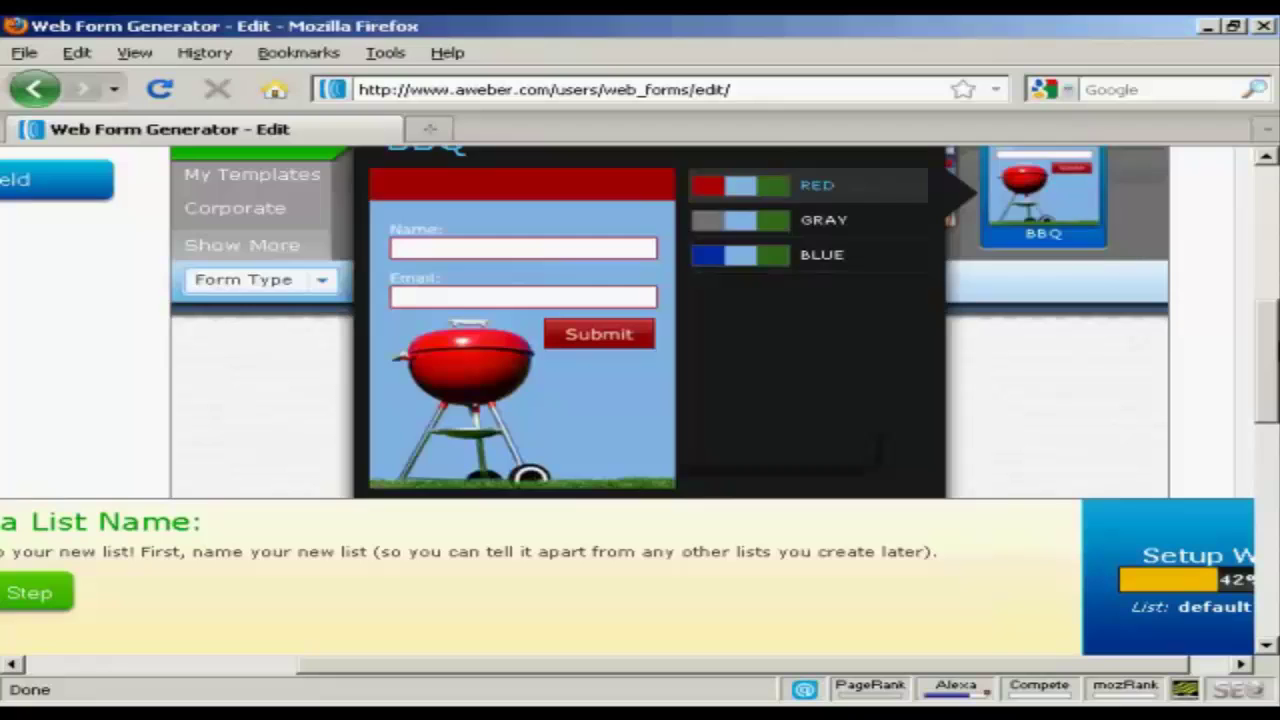
{"action": "scroll", "coordinate": [640, 320], "scroll_direction": "down", "scroll_amount": 2}
Load the red BBQ template and set the header to 'Get your free BBQ Video Now! Just complete the box below.'.
{"action": "left_click", "coordinate": [606, 445]}
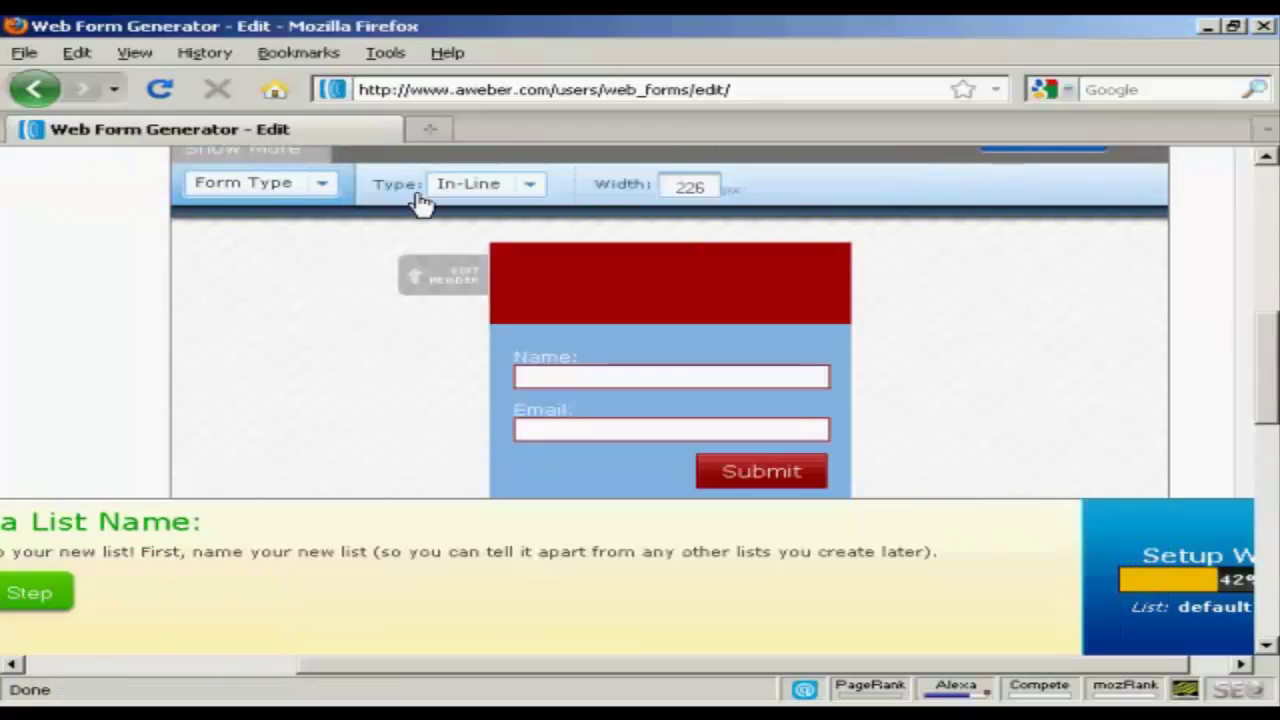
{"action": "mouse_move", "coordinate": [443, 275]}
{"action": "left_click", "coordinate": [420, 283]}
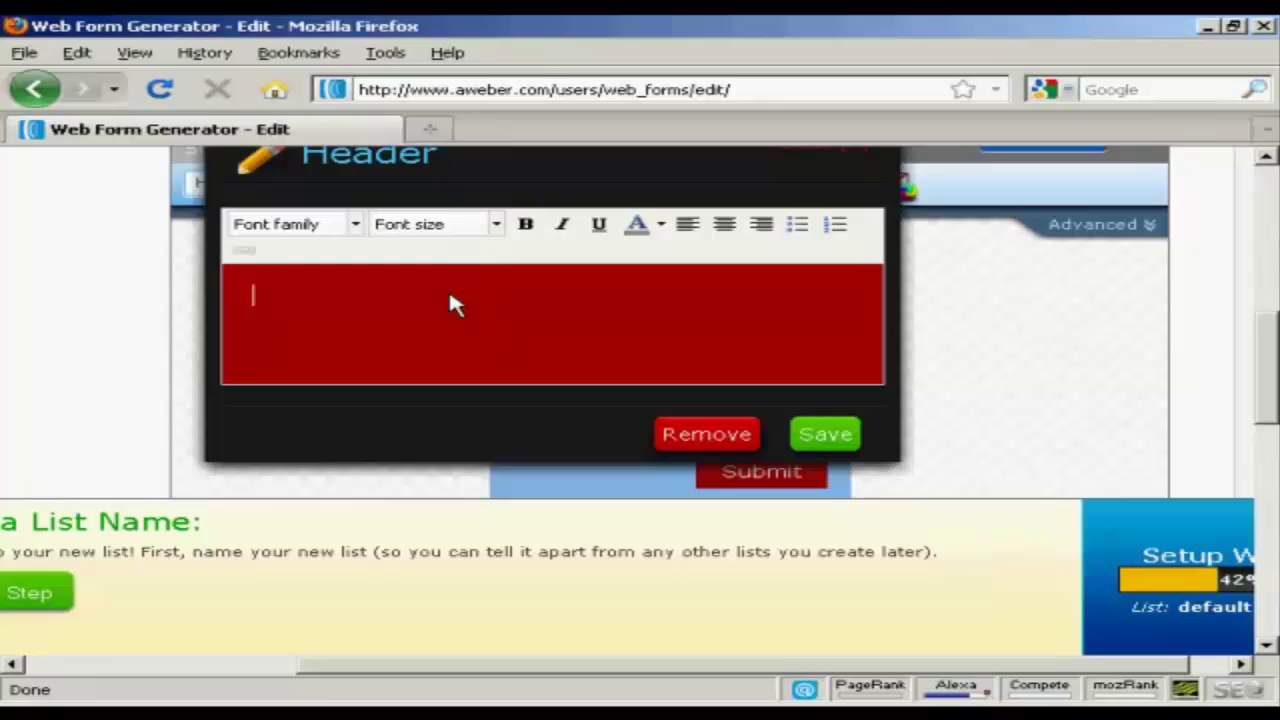
{"action": "left_click", "coordinate": [822, 438]}
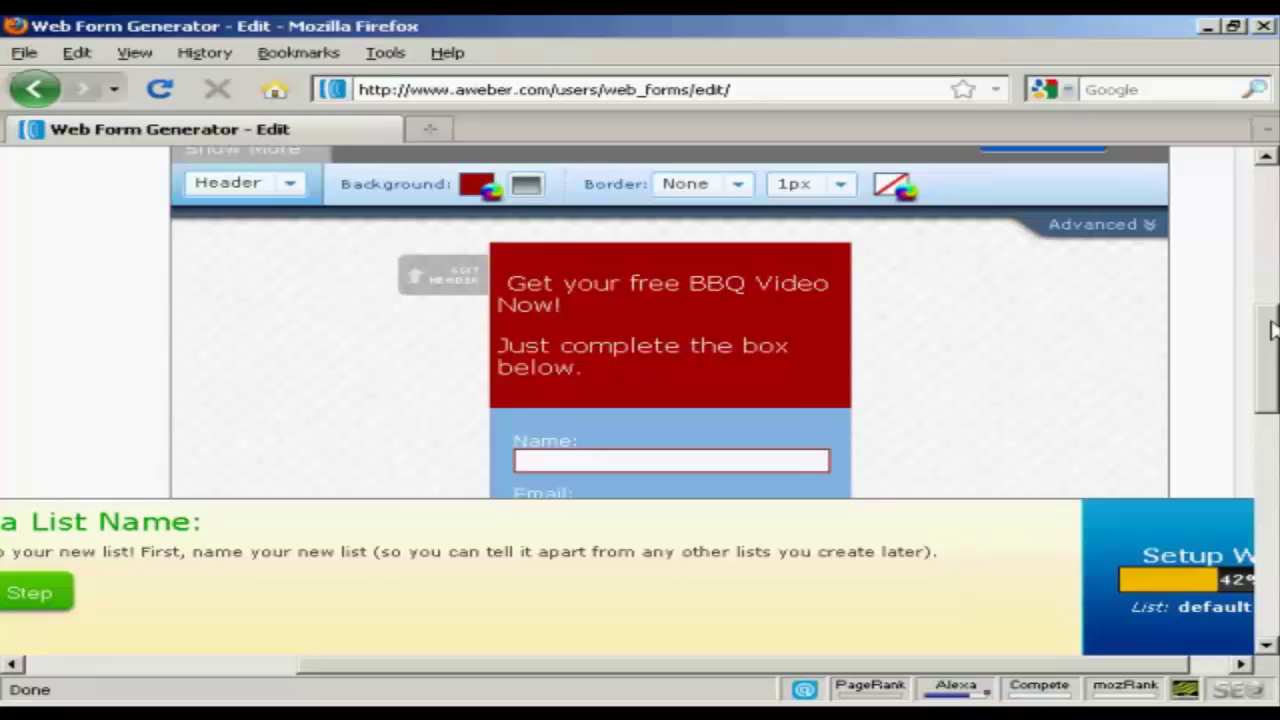
Advance the form generator to Step 2, Settings.
{"action": "left_click_drag", "start_coordinate": [1272, 330], "coordinate": [1270, 452]}
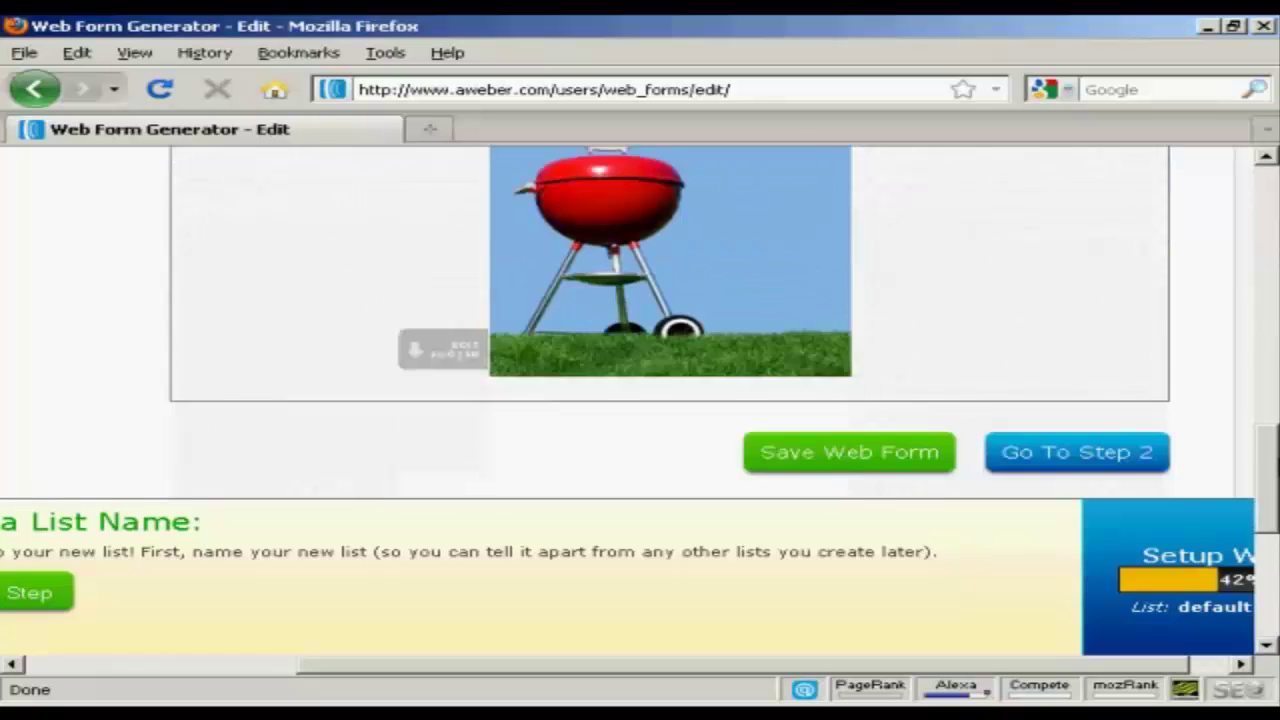
{"action": "scroll", "coordinate": [670, 300], "scroll_direction": "down", "scroll_amount": 2}
{"action": "scroll", "coordinate": [670, 300], "scroll_direction": "up", "scroll_amount": 2}
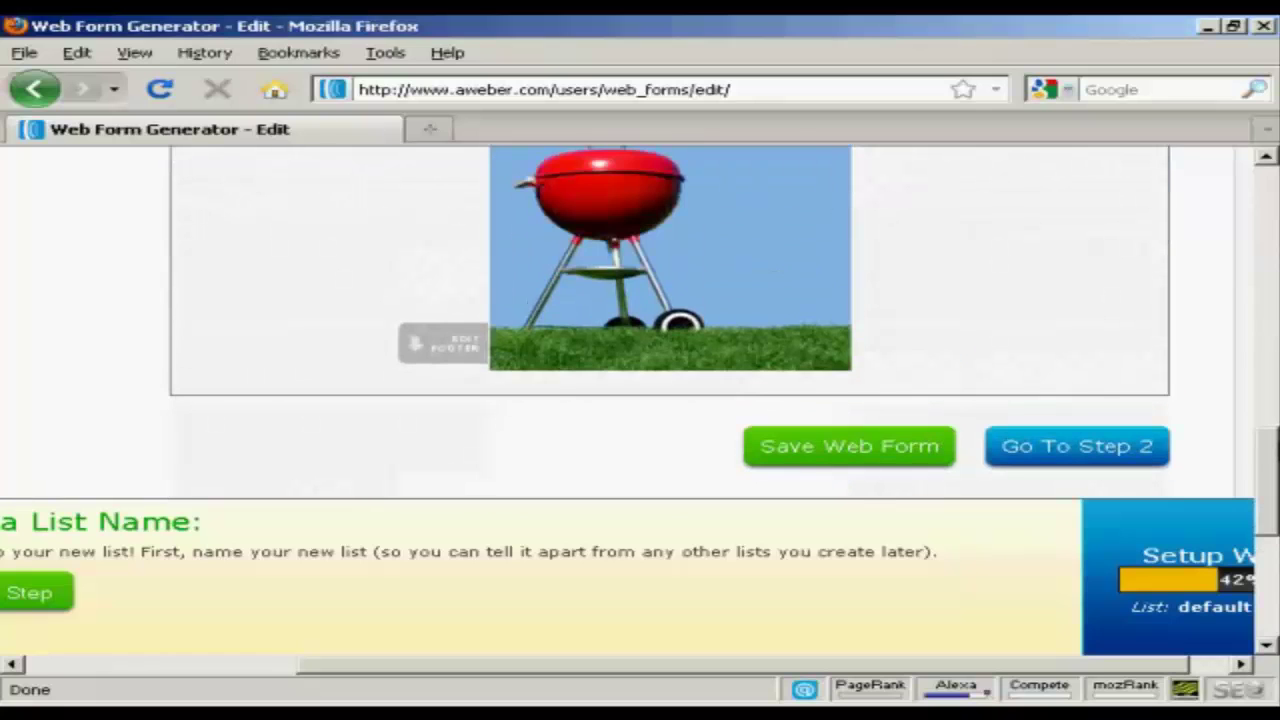
{"action": "left_click", "coordinate": [1016, 440]}
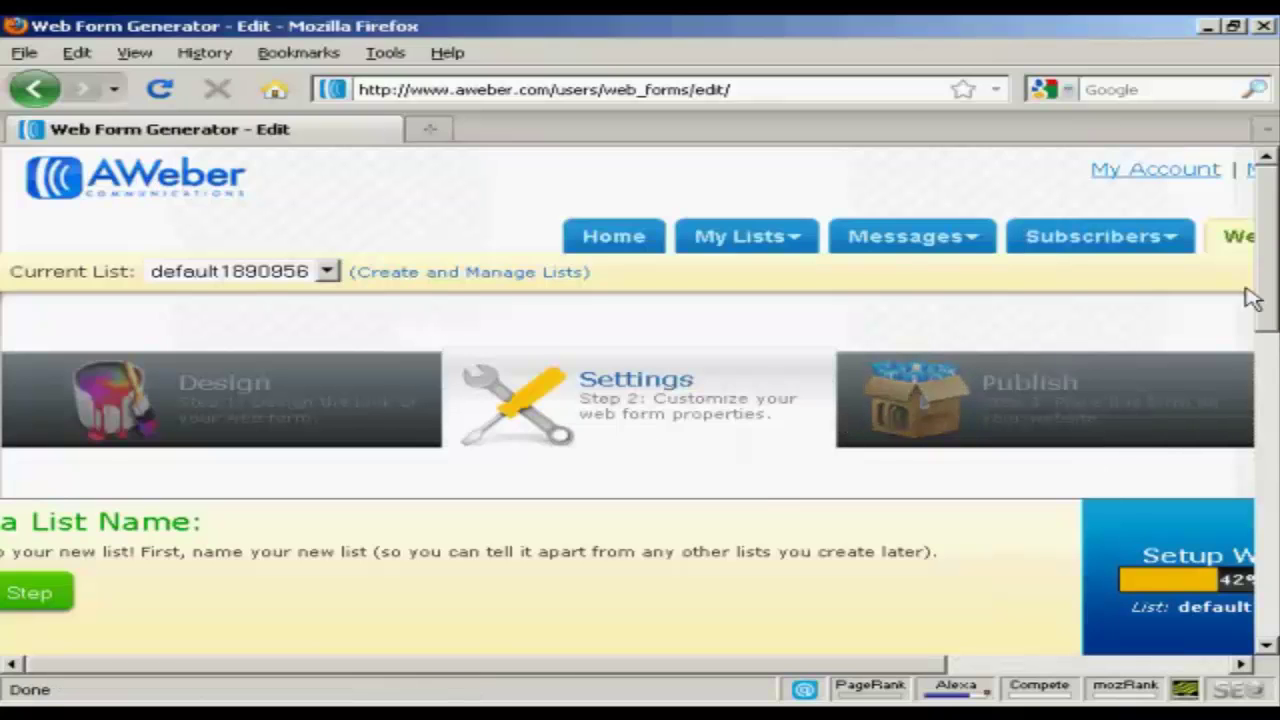
Go past the Settings page to Step 3, Publish.
{"action": "mouse_move", "coordinate": [1275, 235]}
{"action": "left_mouse_down"}
{"action": "mouse_move", "coordinate": [1268, 372]}
{"action": "mouse_move", "coordinate": [1268, 360]}
{"action": "left_mouse_up"}
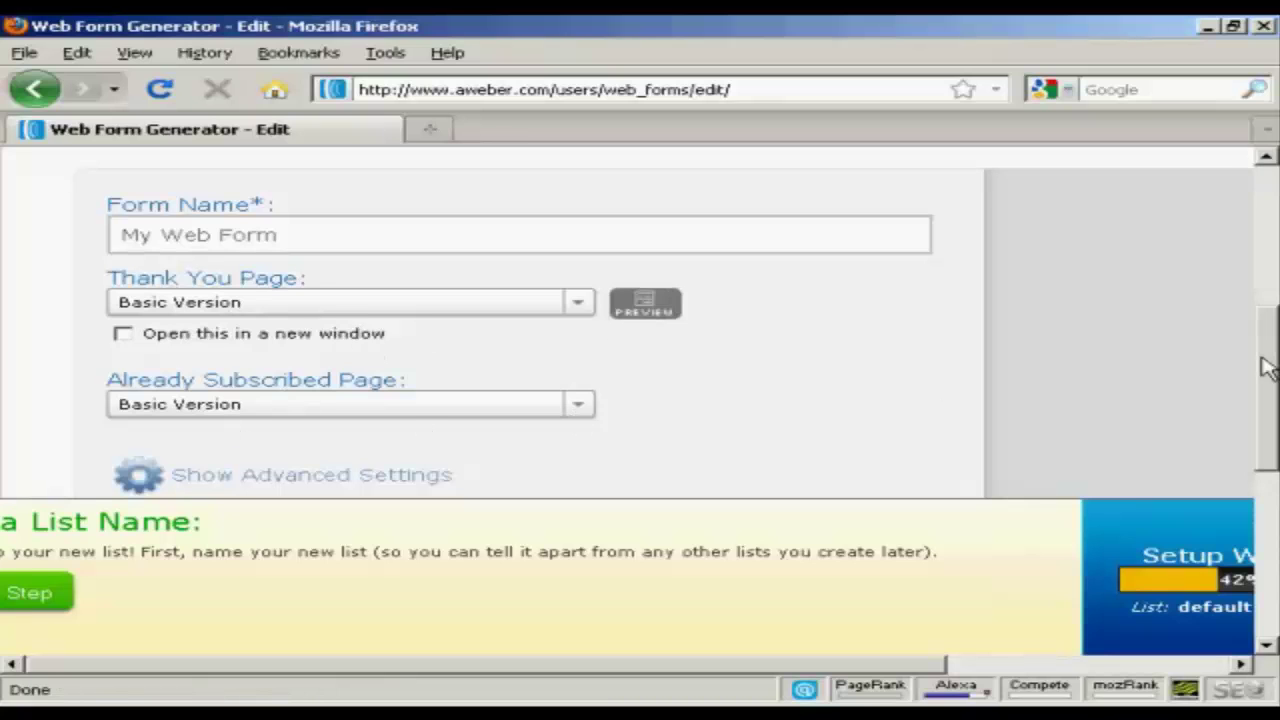
{"action": "left_click_drag", "start_coordinate": [1266, 363], "coordinate": [1266, 420]}
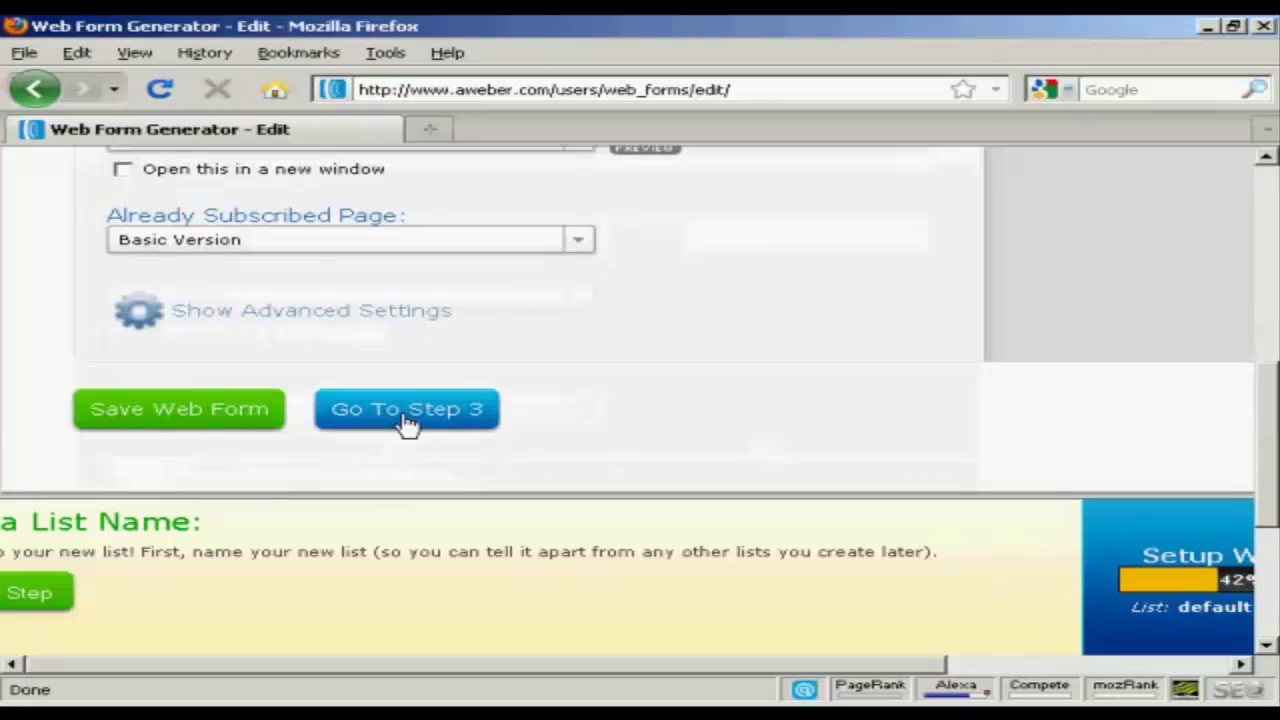
{"action": "left_click", "coordinate": [410, 420]}
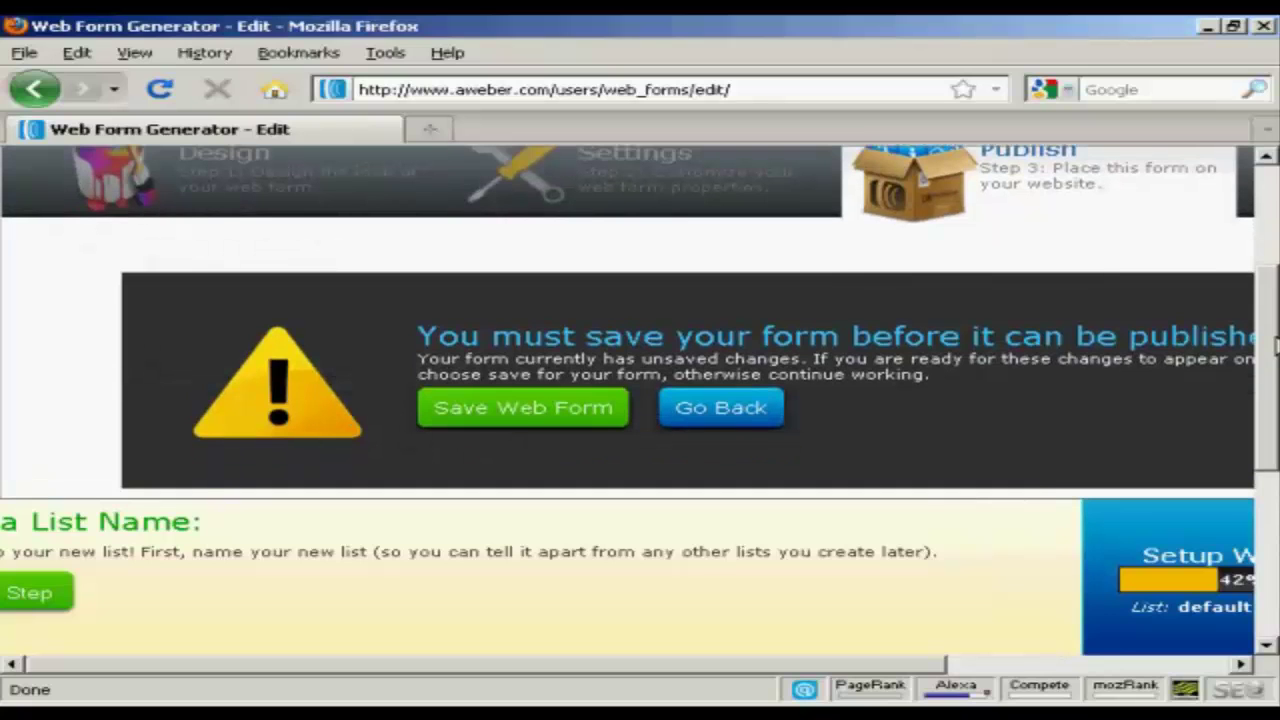
Save the web form, choose 'I Will Install My Form', and show the Raw HTML Version.
{"action": "left_click", "coordinate": [512, 422]}
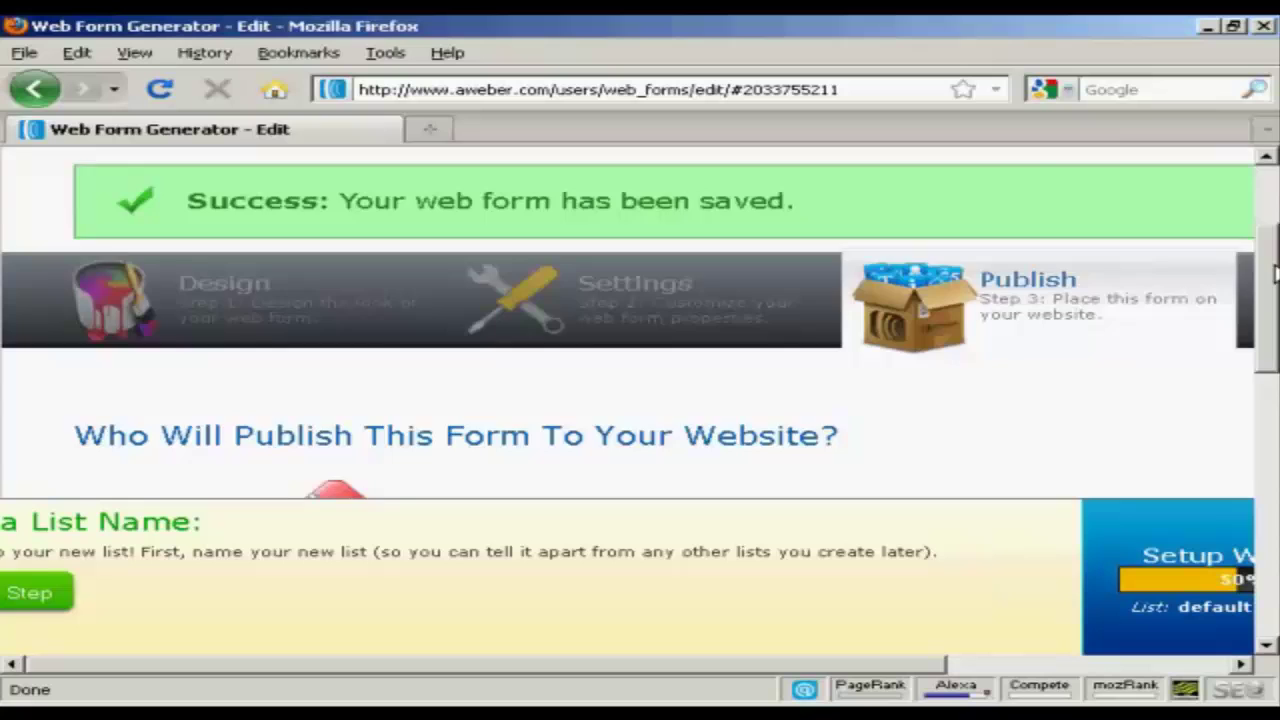
{"action": "left_click_drag", "start_coordinate": [1274, 278], "coordinate": [1274, 325]}
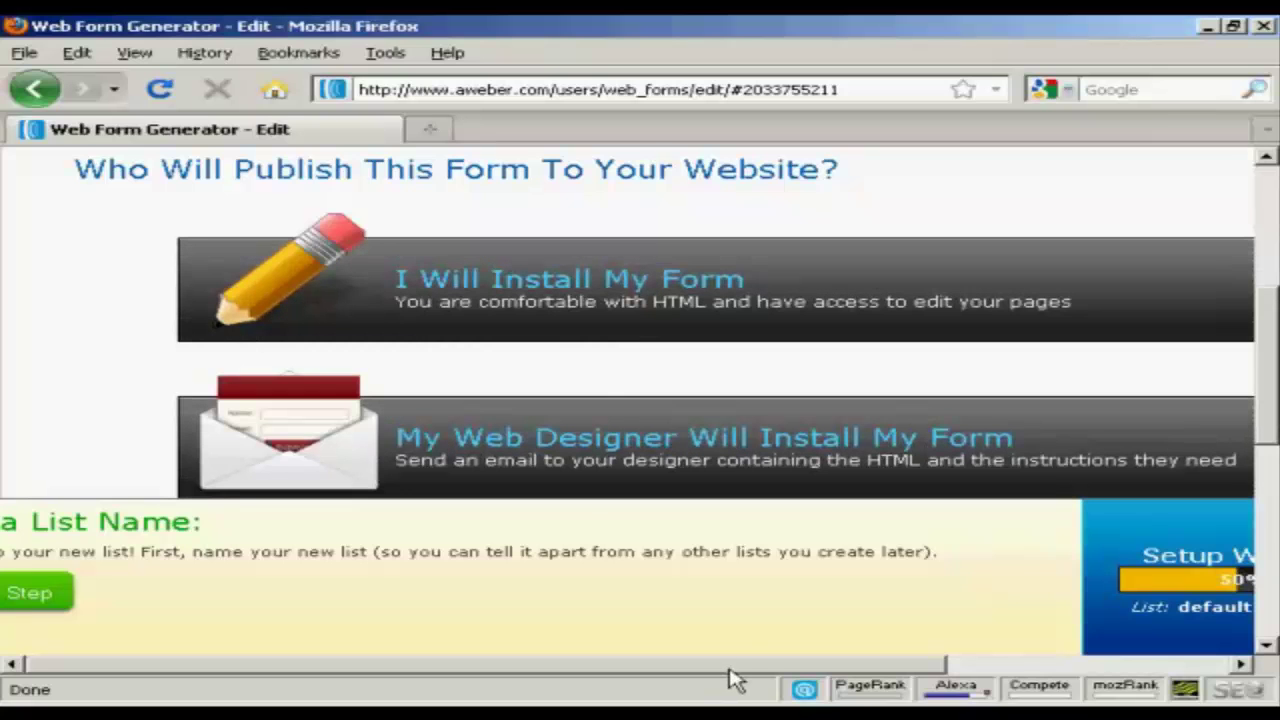
{"action": "left_click_drag", "start_coordinate": [729, 670], "coordinate": [852, 675]}
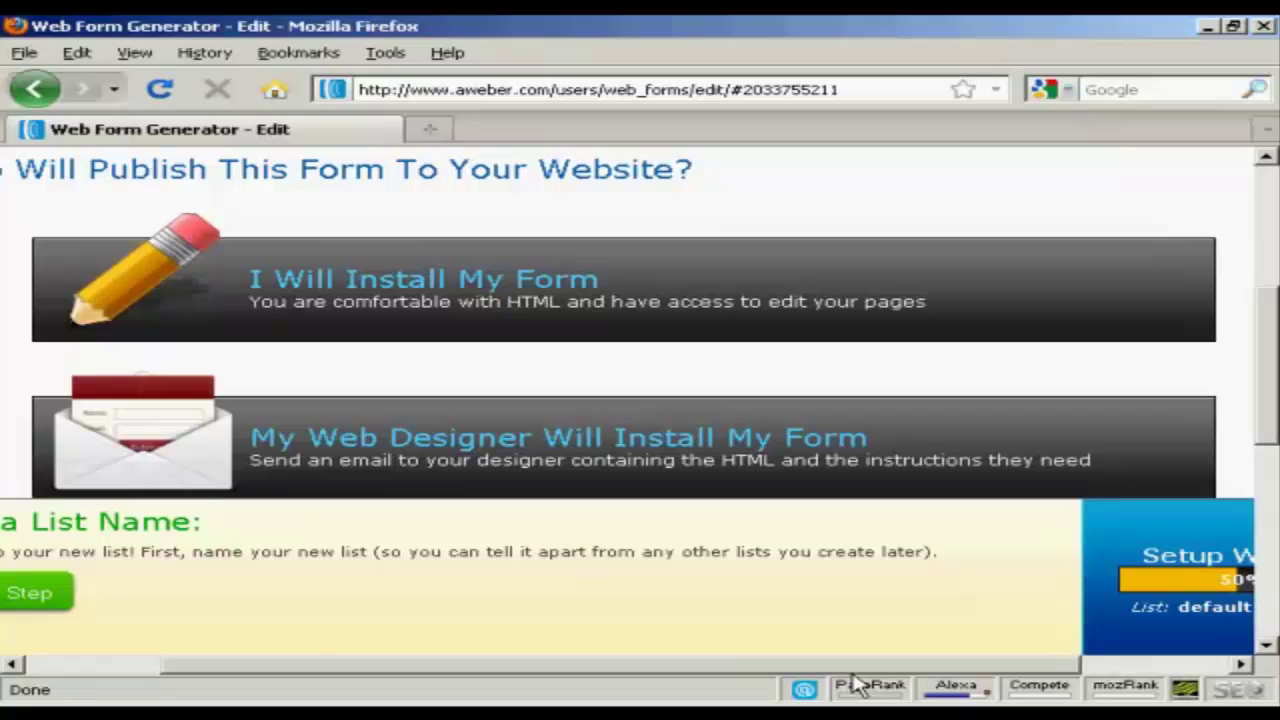
{"action": "left_click", "coordinate": [471, 289]}
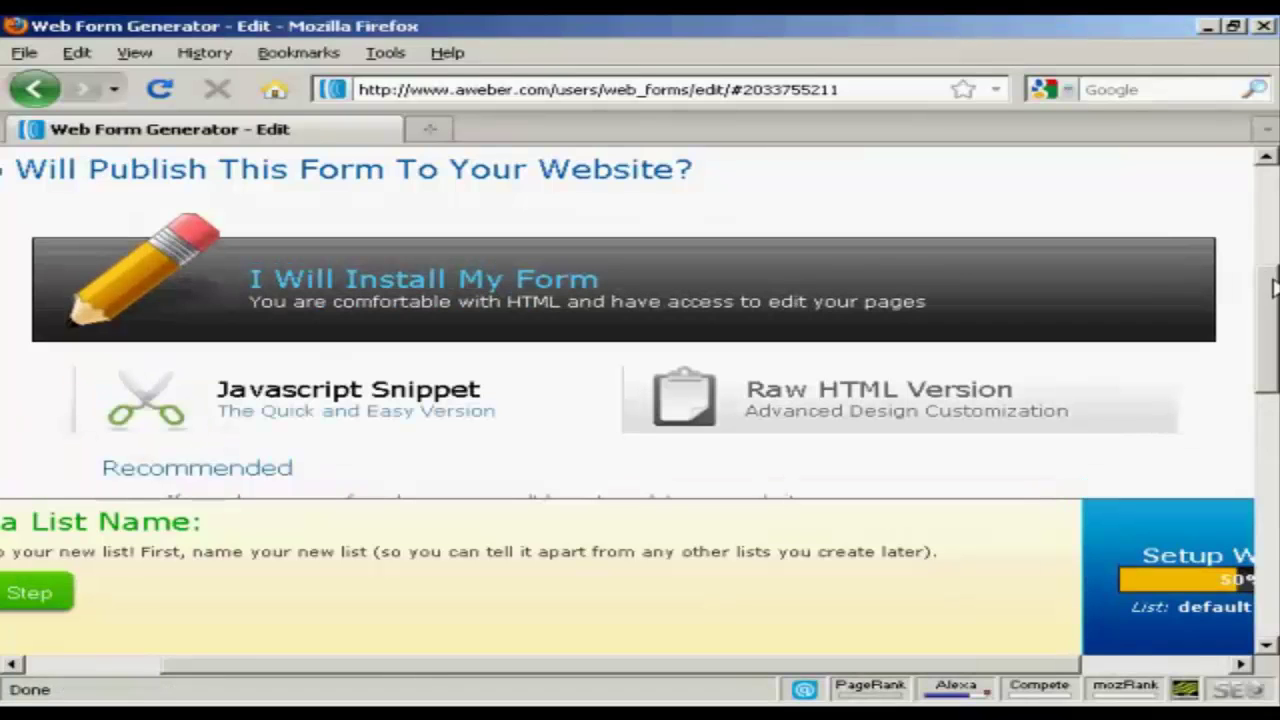
{"action": "left_click_drag", "start_coordinate": [1272, 282], "coordinate": [1274, 318]}
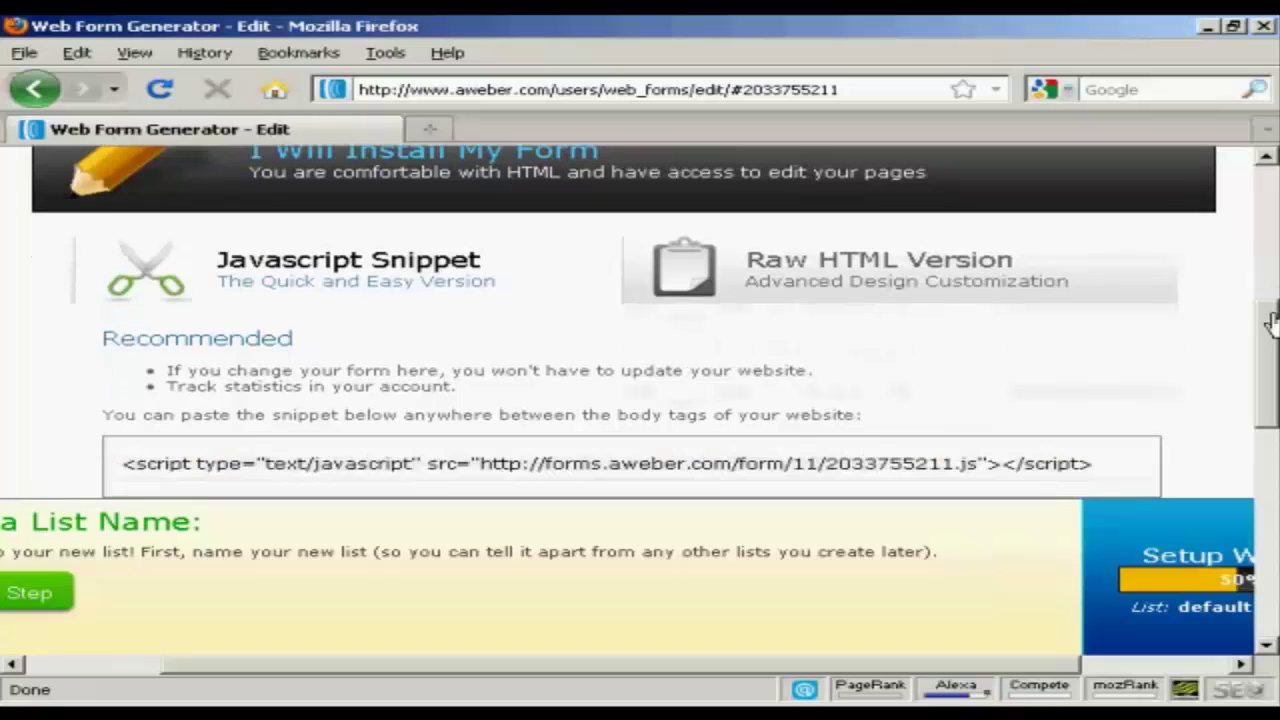
{"action": "left_click", "coordinate": [860, 289]}
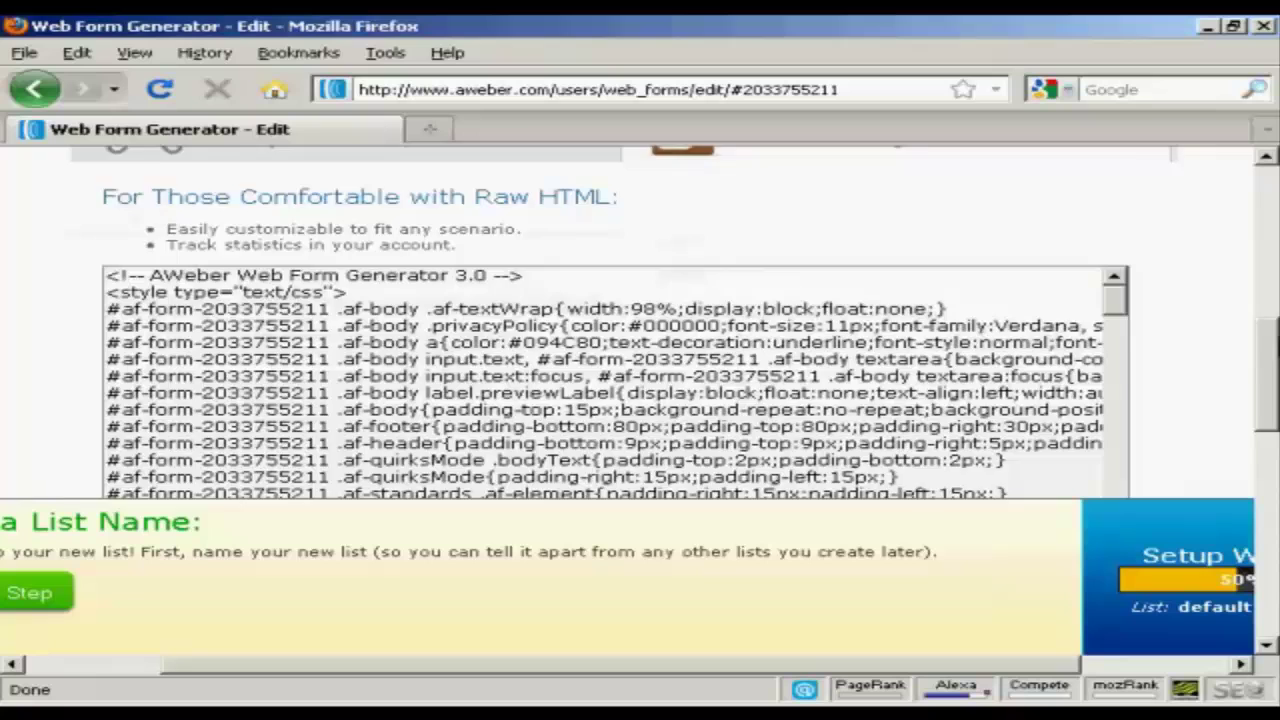
Select all of the raw HTML code and copy it.
{"action": "left_click_drag", "start_coordinate": [1270, 295], "coordinate": [1276, 360]}
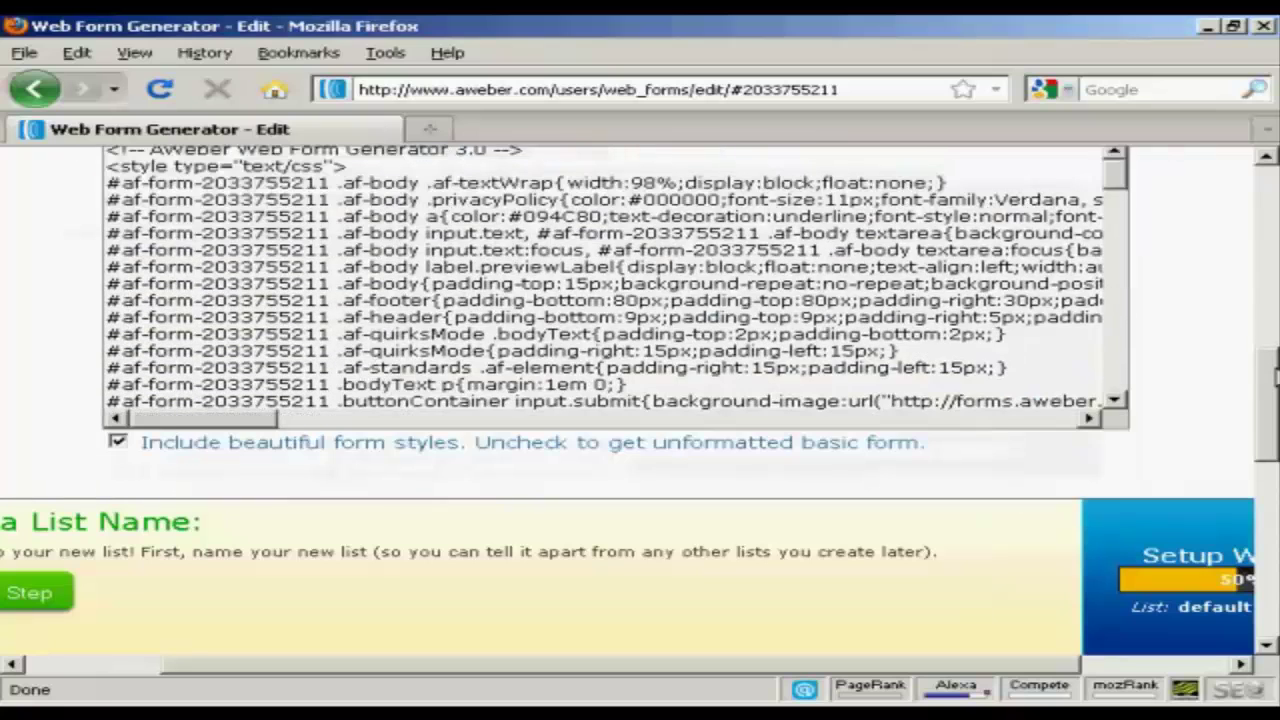
{"action": "left_click", "coordinate": [457, 250]}
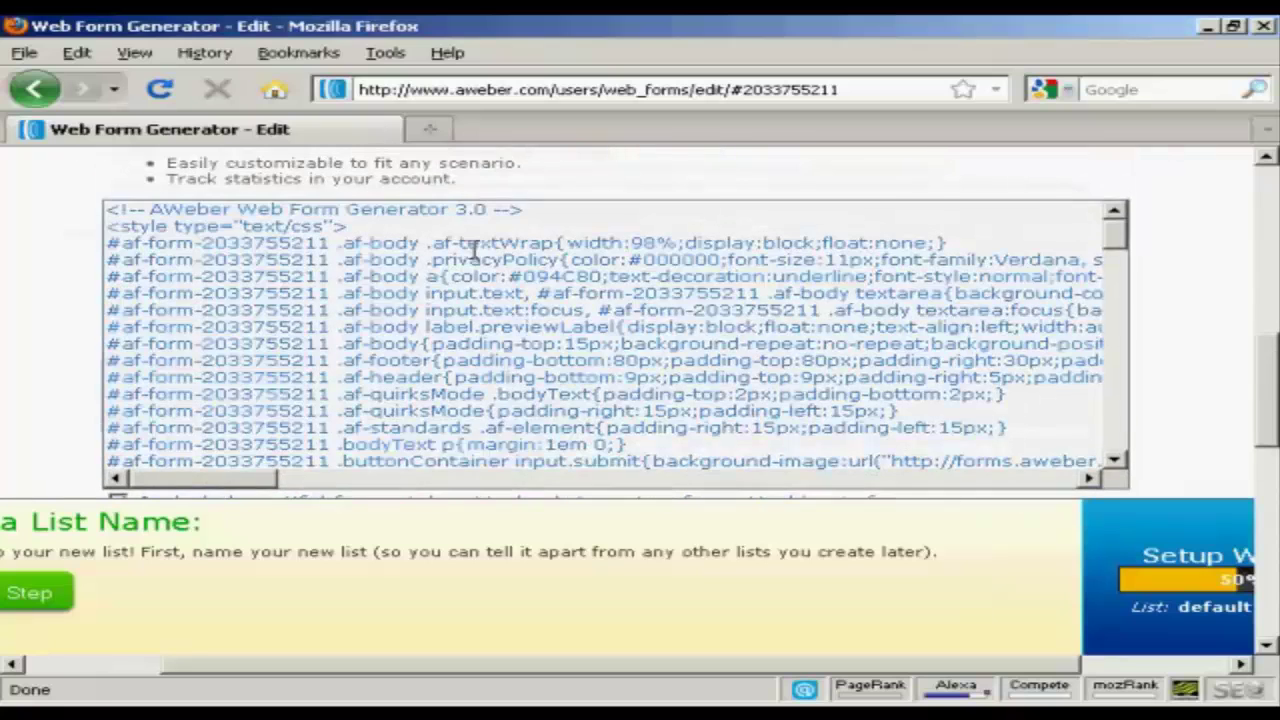
{"action": "key", "text": "ctrl+a"}
{"action": "right_click", "coordinate": [466, 260]}
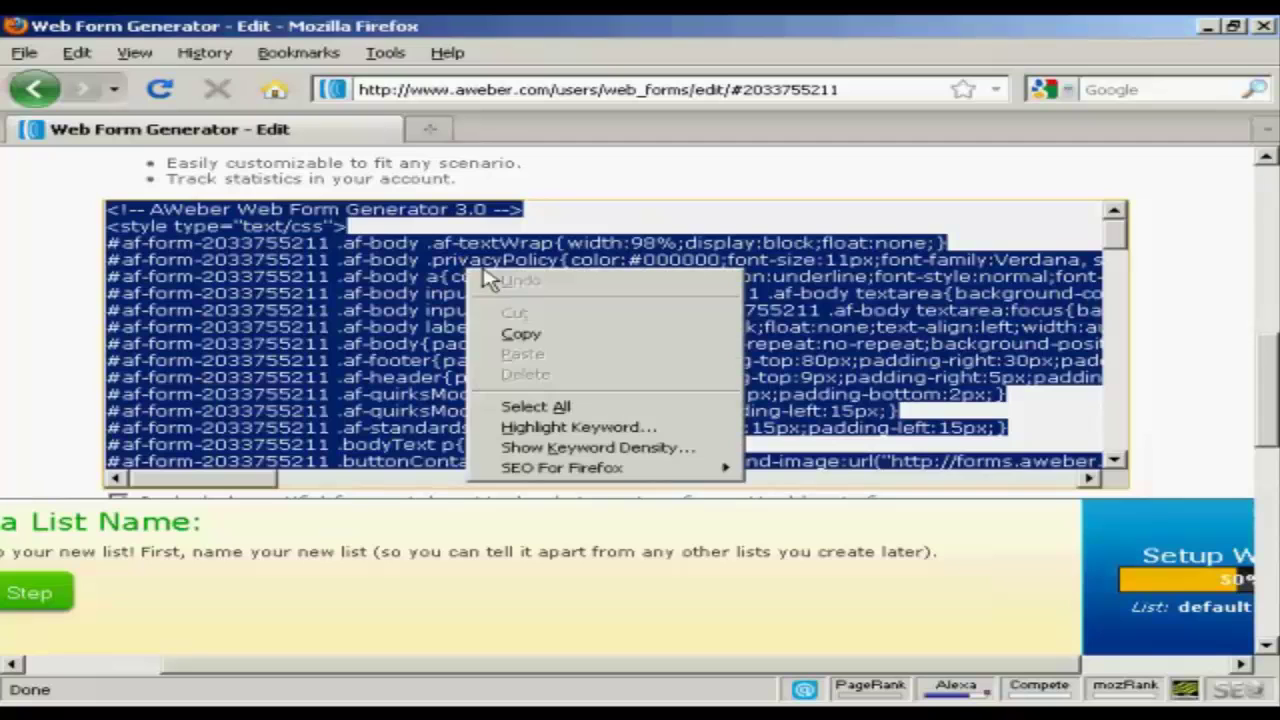
{"action": "left_click", "coordinate": [524, 336]}
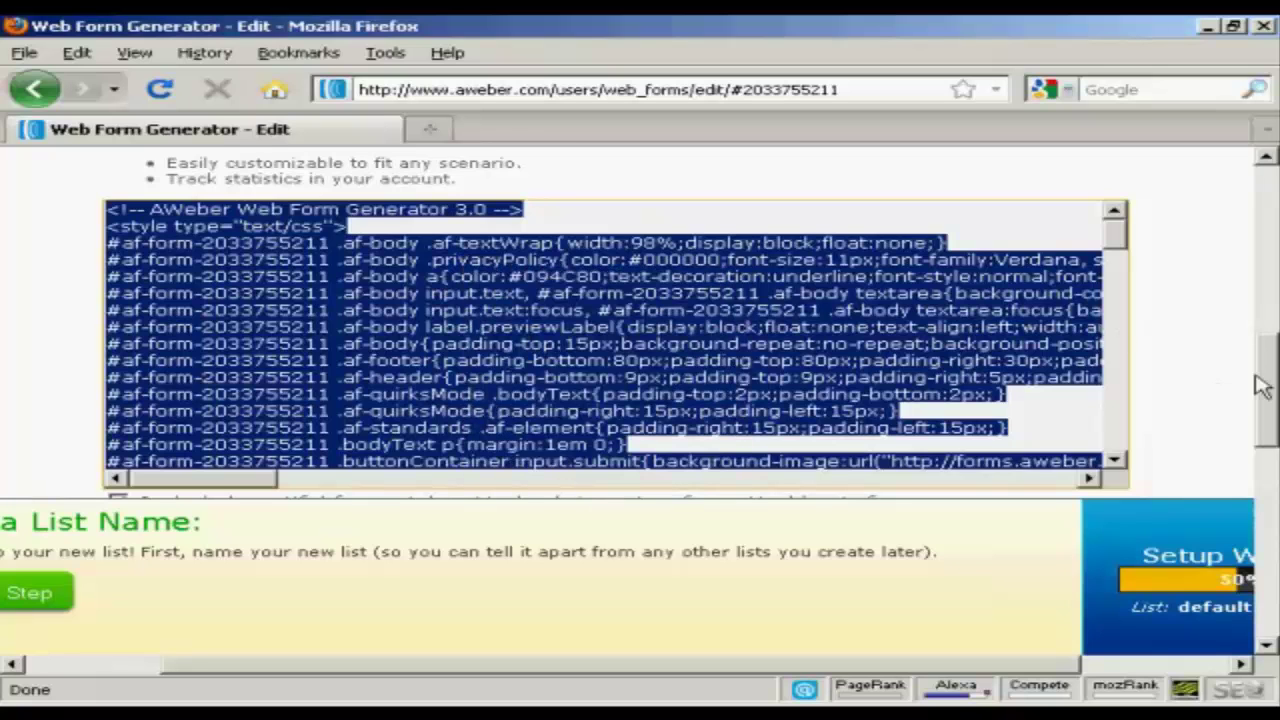
{"action": "mouse_move", "coordinate": [1265, 385]}
{"action": "left_mouse_down"}
{"action": "mouse_move", "coordinate": [1268, 450]}
{"action": "mouse_move", "coordinate": [1268, 195]}
{"action": "left_mouse_up"}
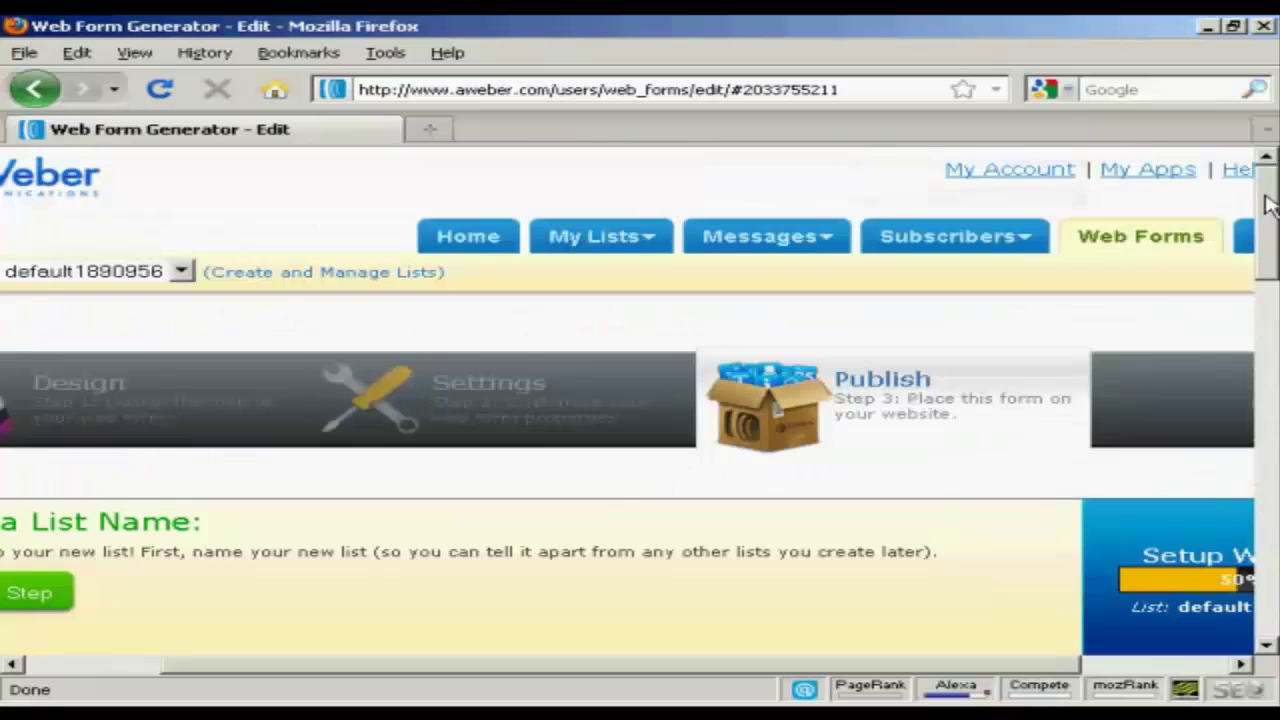